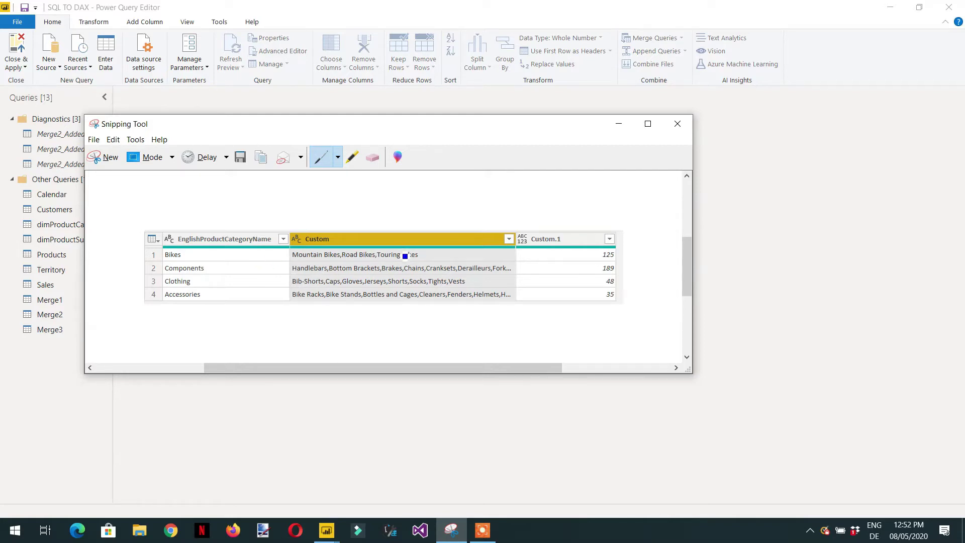
Set up a merge as a new query from dimProductCategory to dimProductSubCategory, matching both tables on ProductCategoryKey
{"action": "left_click", "coordinate": [618, 126]}
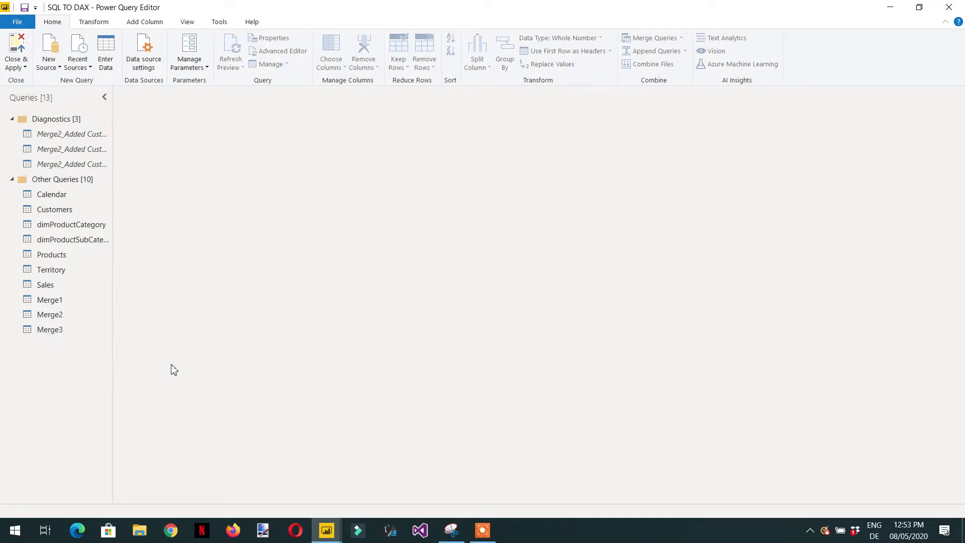
{"action": "left_click", "coordinate": [75, 226]}
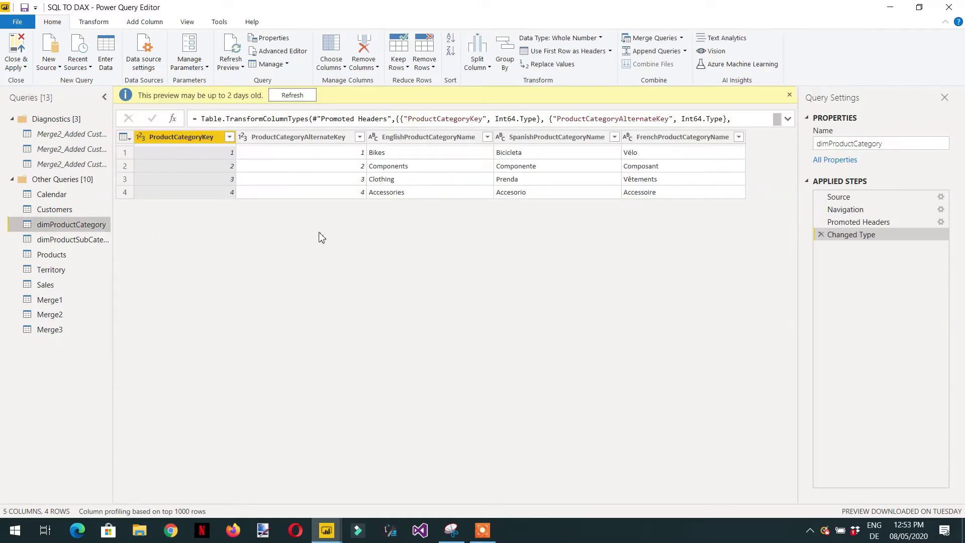
{"action": "left_click", "coordinate": [682, 39]}
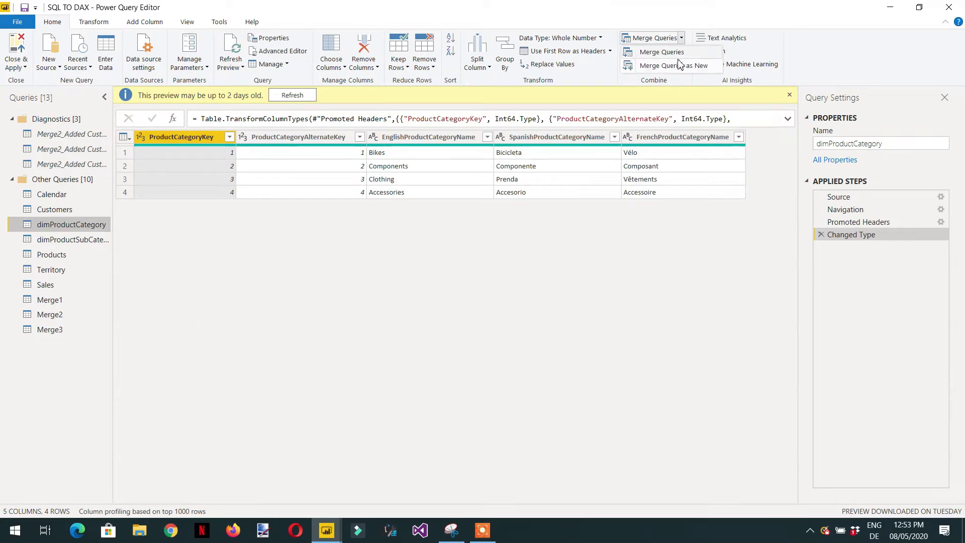
{"action": "key", "text": "Escape"}
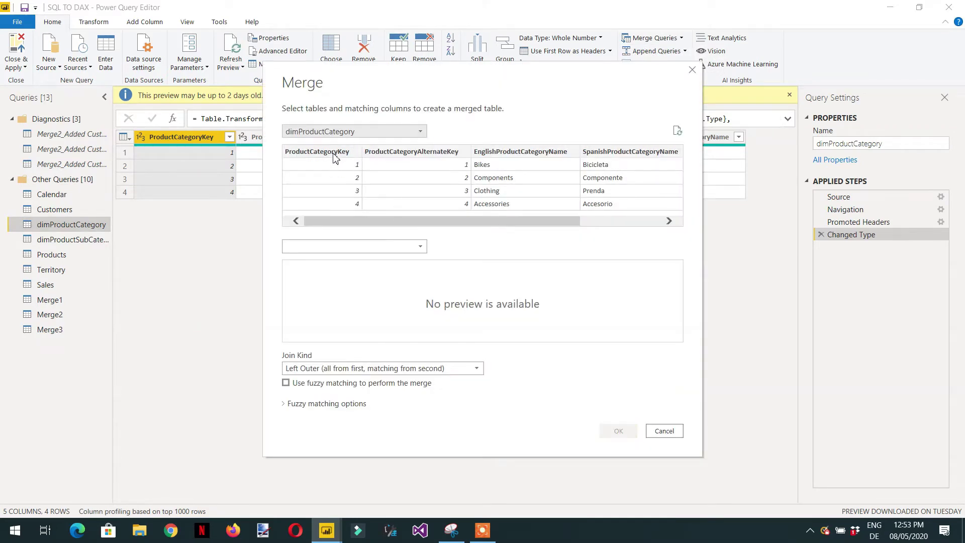
{"action": "left_click", "coordinate": [332, 155]}
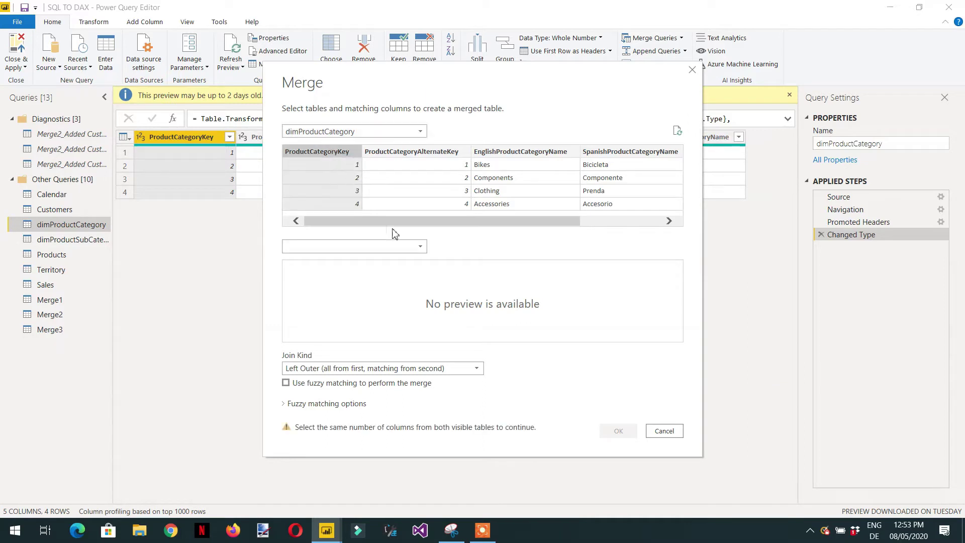
{"action": "left_click", "coordinate": [420, 246]}
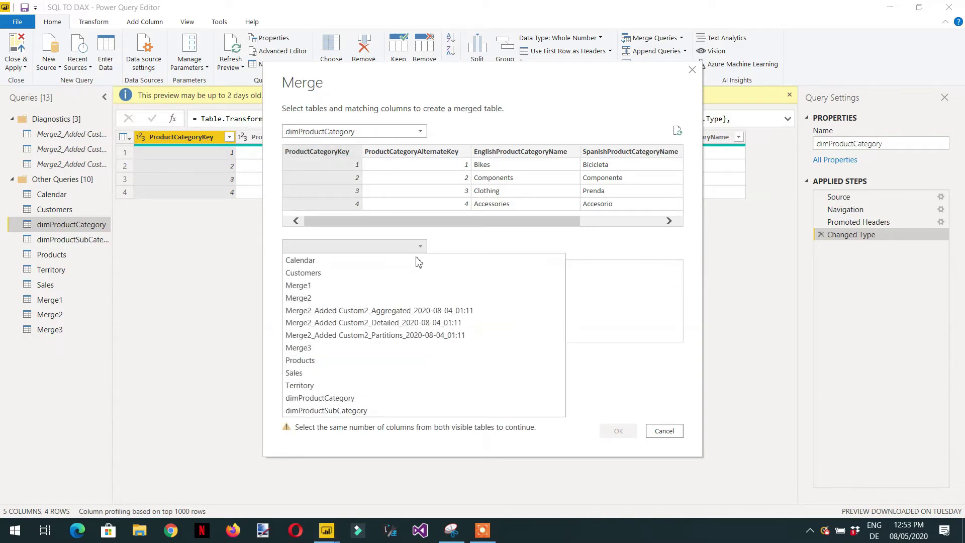
{"action": "left_click", "coordinate": [365, 410]}
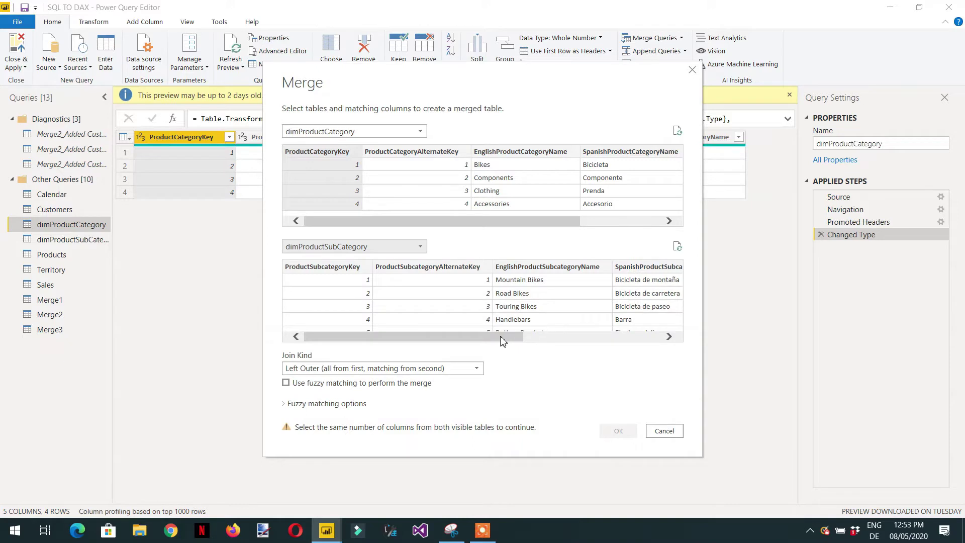
{"action": "left_click_drag", "start_coordinate": [500, 337], "coordinate": [683, 343]}
{"action": "left_click", "coordinate": [650, 271]}
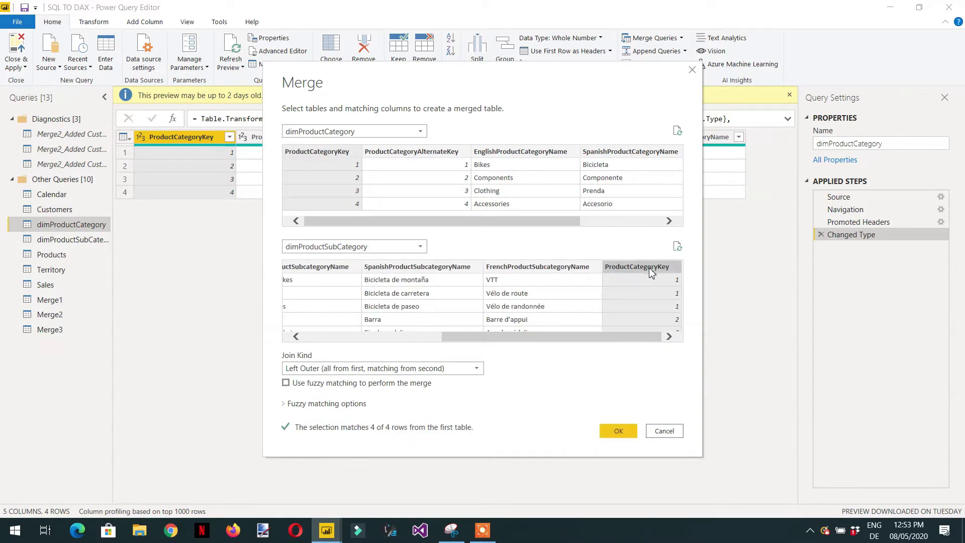
Set the join kind to Inner (only matching rows) and create the merged category query
{"action": "left_click", "coordinate": [390, 372]}
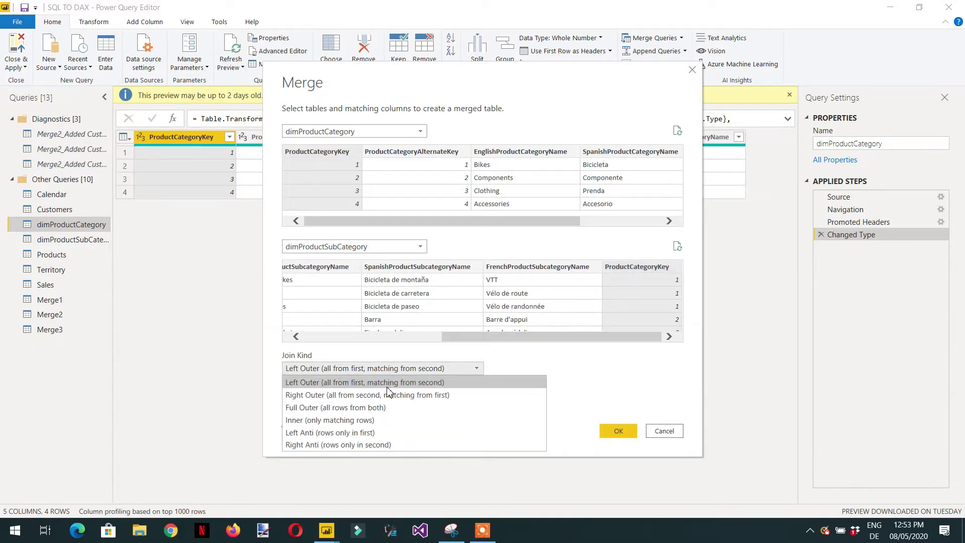
{"action": "left_click", "coordinate": [365, 420]}
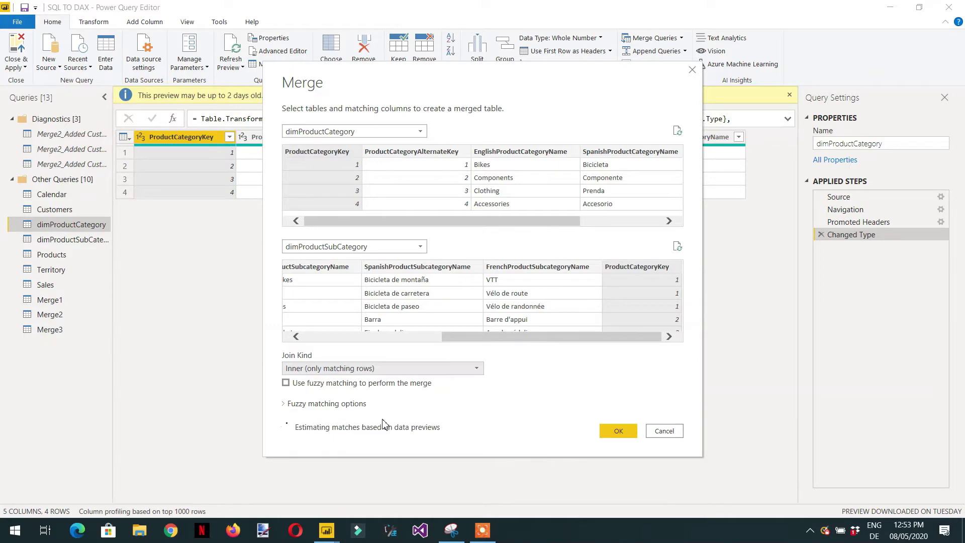
{"action": "left_click", "coordinate": [618, 431]}
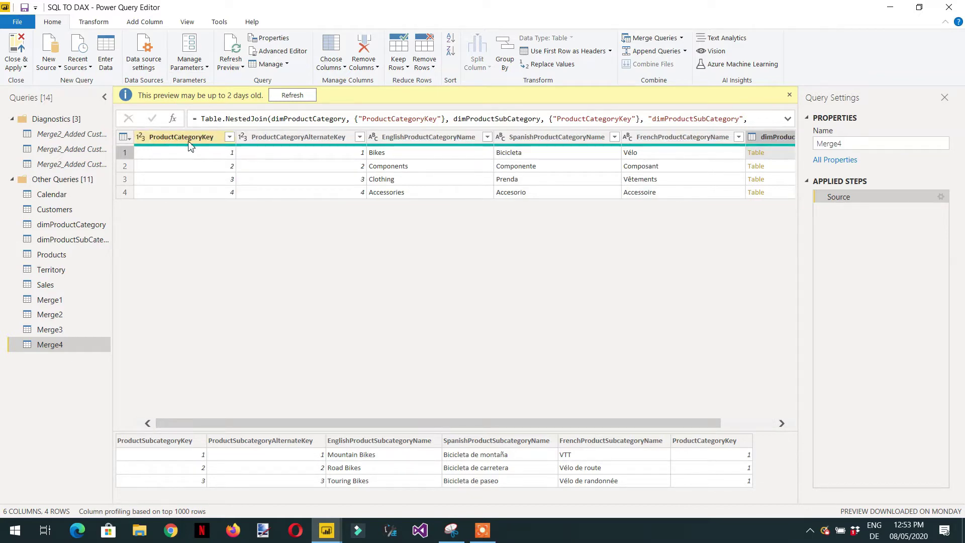
Rename the new merged query to Categories
{"action": "key", "text": "Tab"}
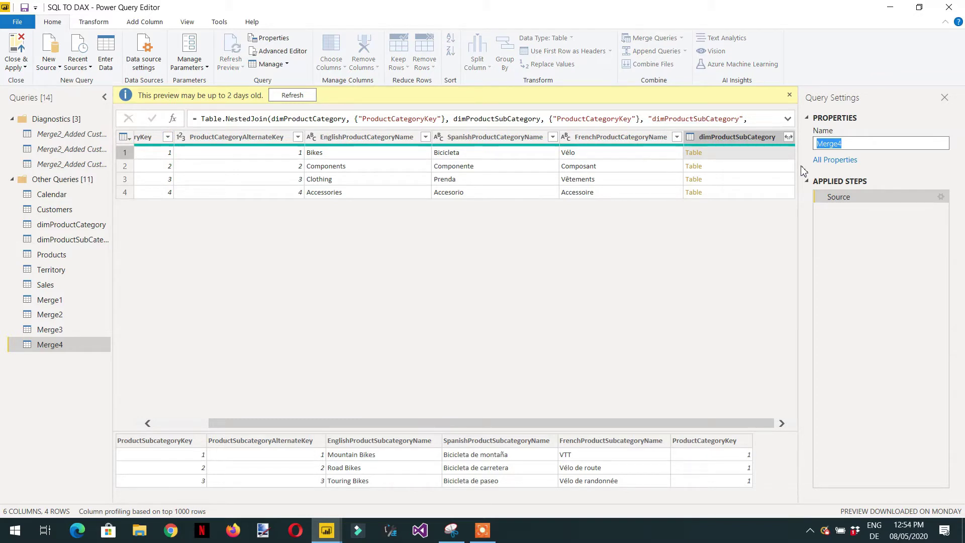
{"action": "type", "text": "Categorie"}
{"action": "key", "text": "Return"}
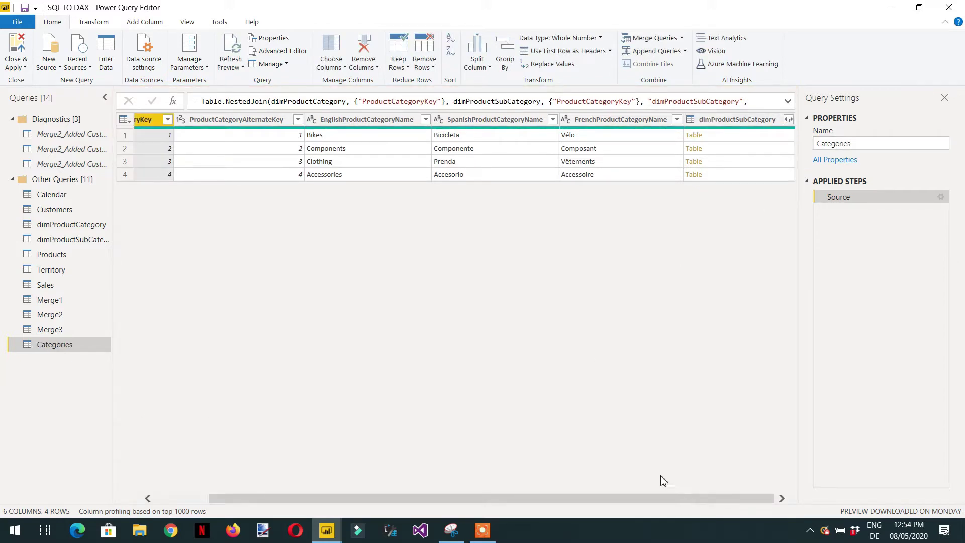
Remove the ProductCategoryKey and ProductCategoryAlternateKey columns from the Categories query
{"action": "left_click", "coordinate": [153, 120]}
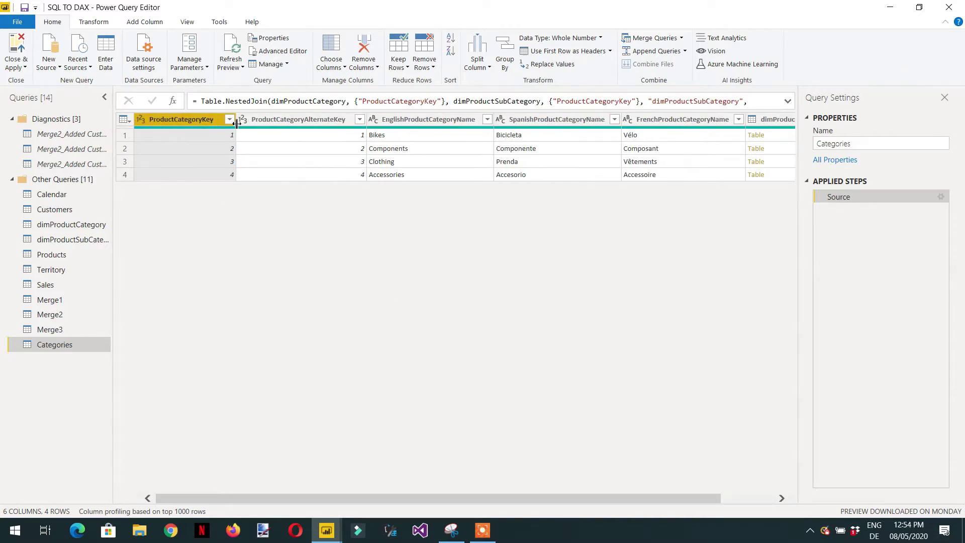
{"action": "left_click", "coordinate": [310, 119], "text": "ctrl"}
{"action": "right_click", "coordinate": [309, 118]}
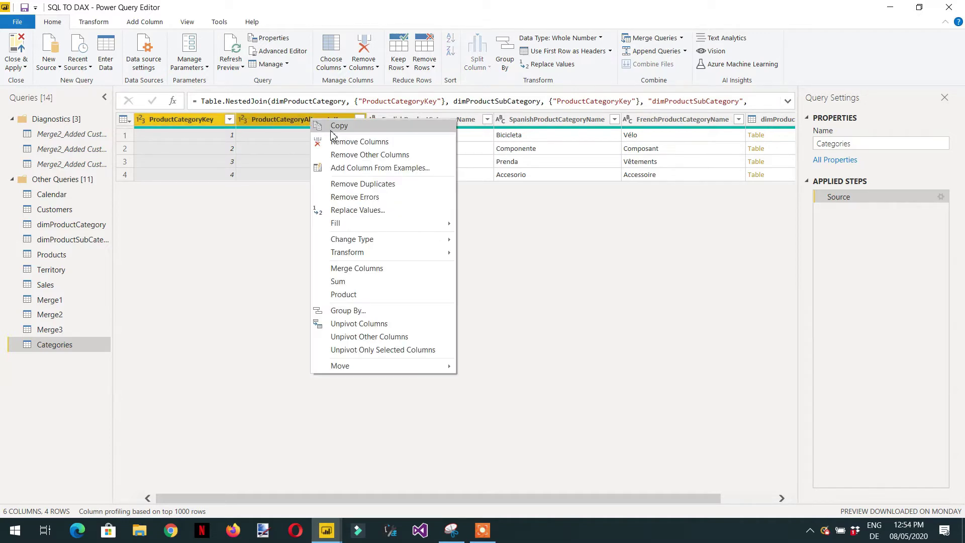
{"action": "left_click", "coordinate": [329, 137]}
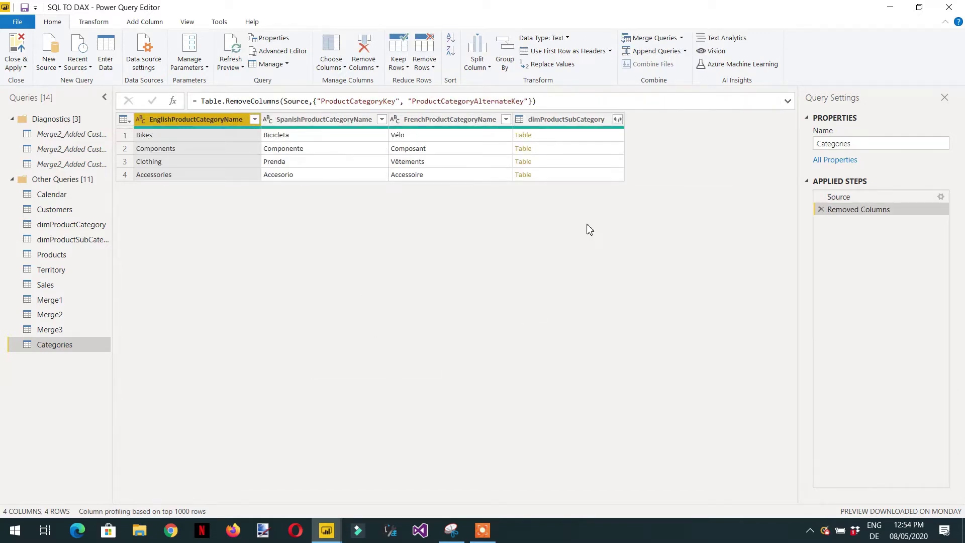
Remove the SpanishProductCategoryName and FrenchProductCategoryName columns from the Categories query
{"action": "right_click", "coordinate": [444, 123]}
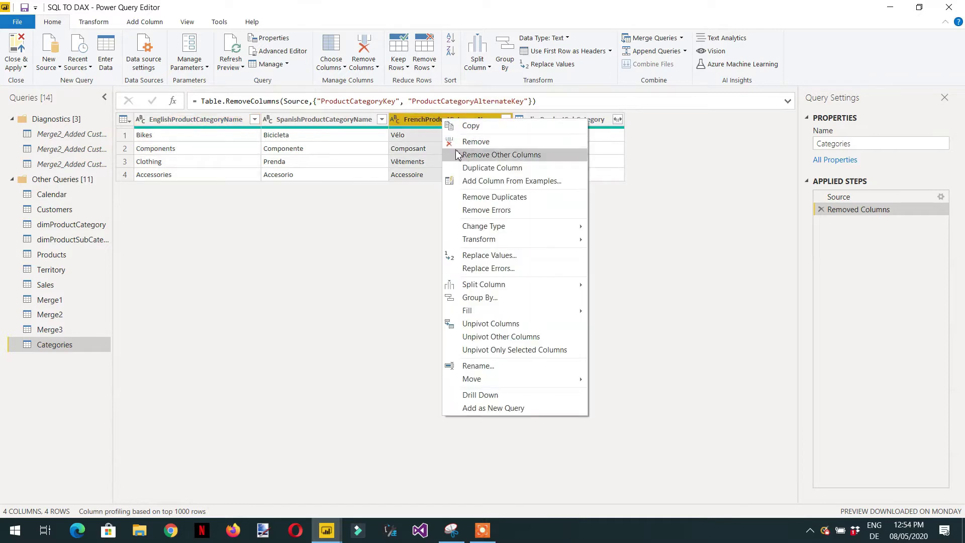
{"action": "left_click", "coordinate": [344, 125], "text": "ctrl"}
{"action": "right_click", "coordinate": [343, 126]}
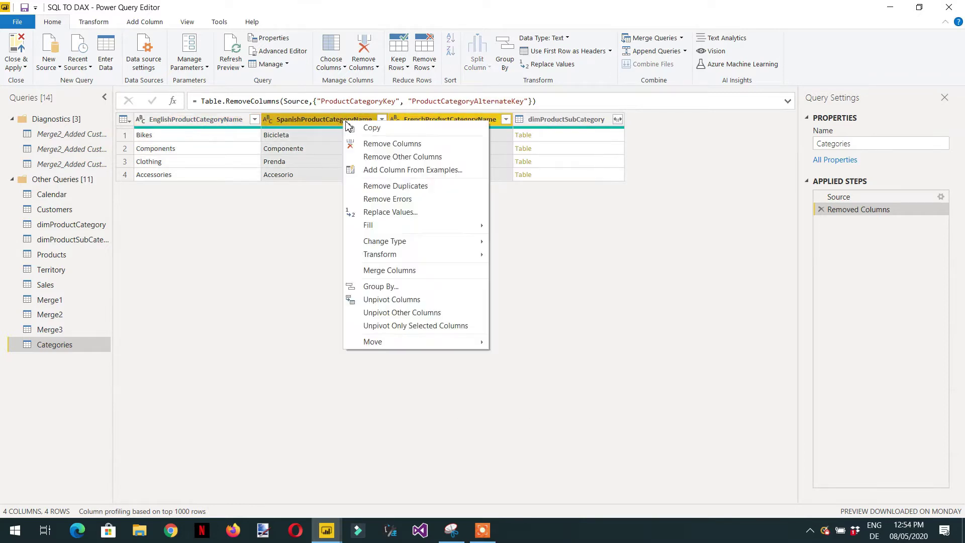
{"action": "left_click", "coordinate": [375, 143]}
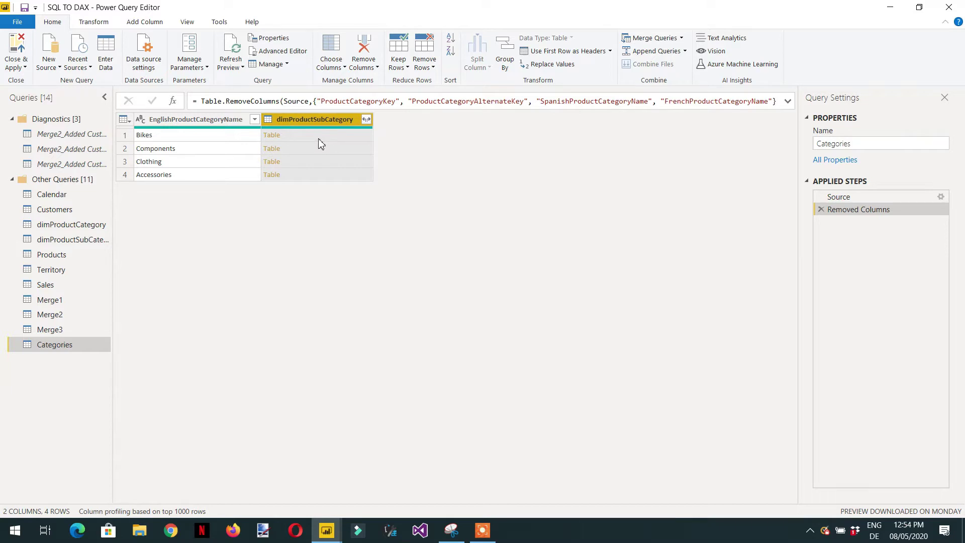
Expand dimProductSubCategory to only ProductSubcategoryKey and EnglishProductSubcategoryName, without the original column name as prefix
{"action": "left_click", "coordinate": [366, 121]}
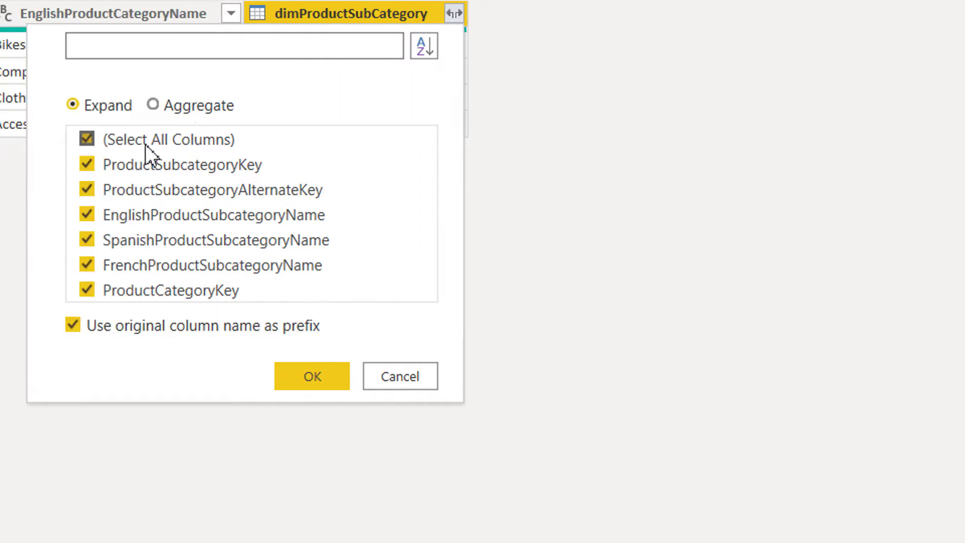
{"action": "left_click", "coordinate": [215, 185]}
{"action": "left_click", "coordinate": [151, 165]}
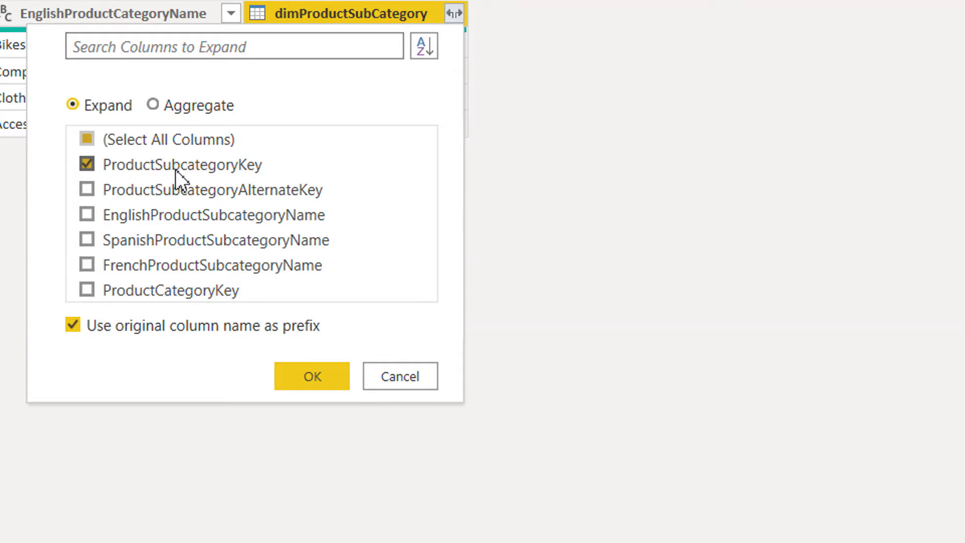
{"action": "left_click", "coordinate": [164, 215]}
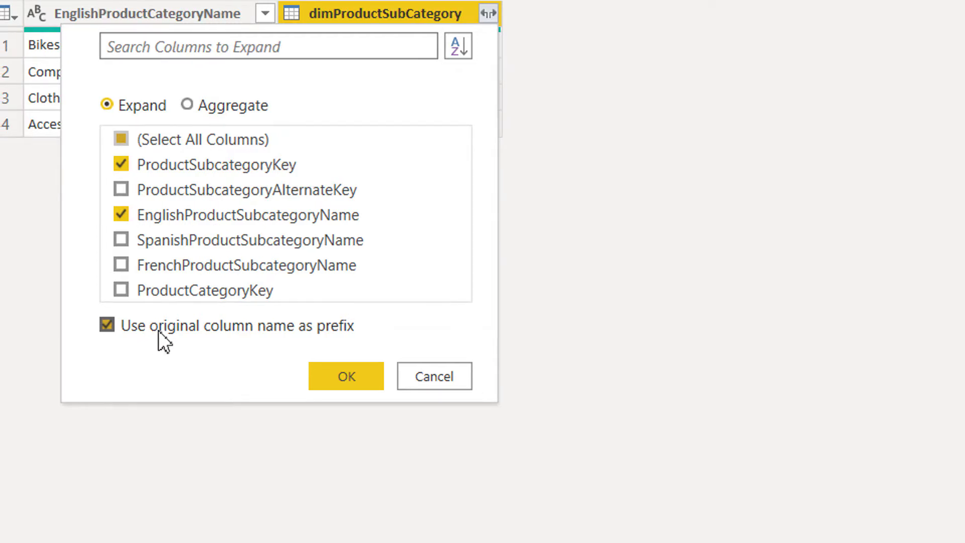
{"action": "left_click", "coordinate": [158, 327]}
{"action": "left_click", "coordinate": [325, 374]}
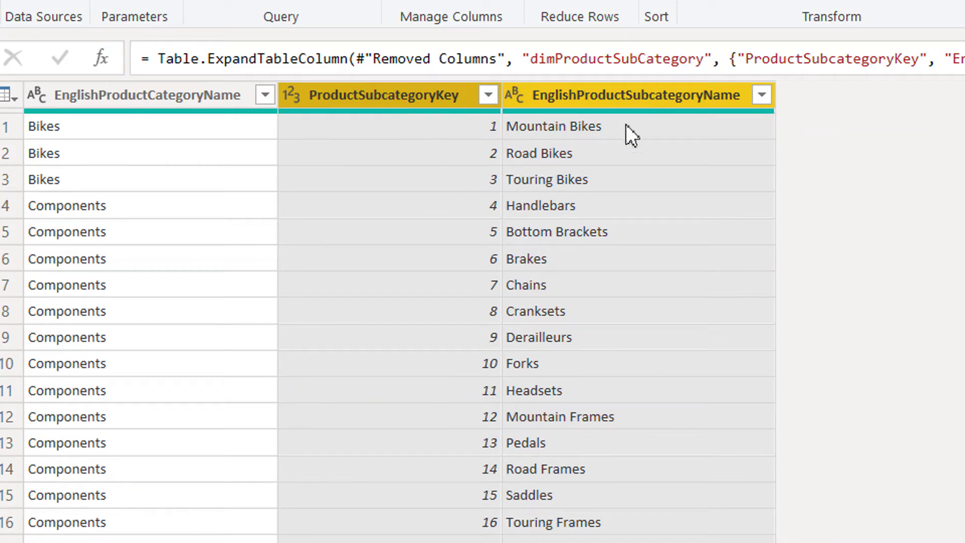
Rename the EnglishProductSubcategoryName column to Subcatename
{"action": "left_click", "coordinate": [650, 96]}
{"action": "double_click", "coordinate": [651, 96]}
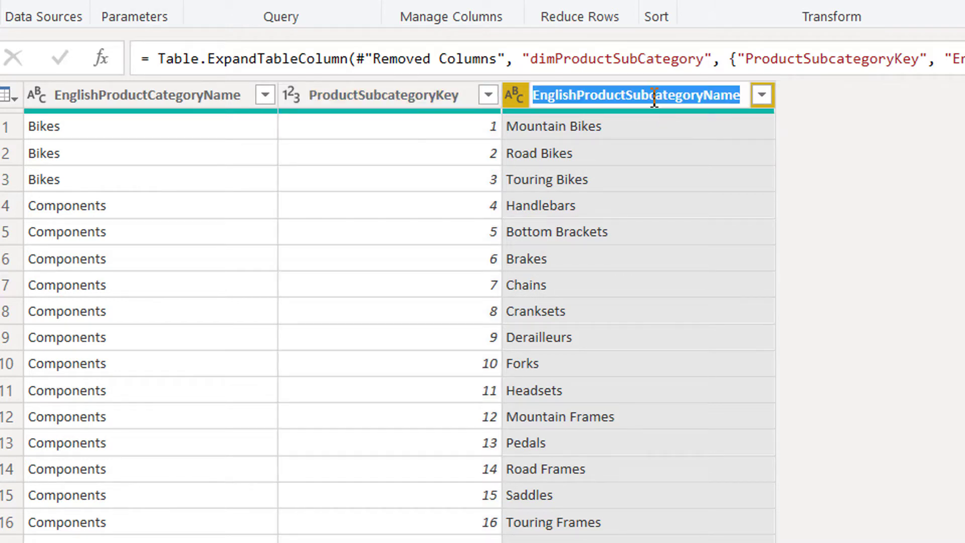
{"action": "type", "text": "Subcate"}
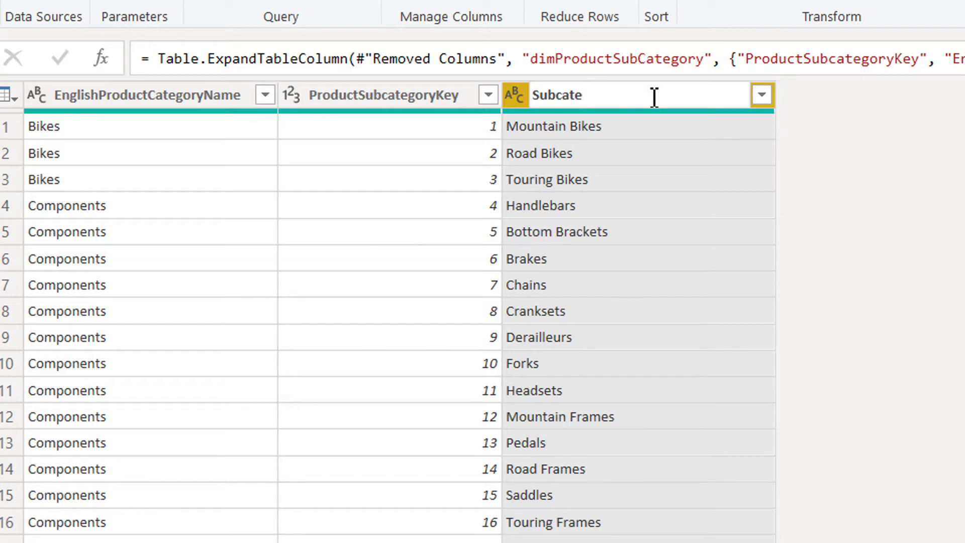
{"action": "type", "text": "name"}
{"action": "key", "text": "Return"}
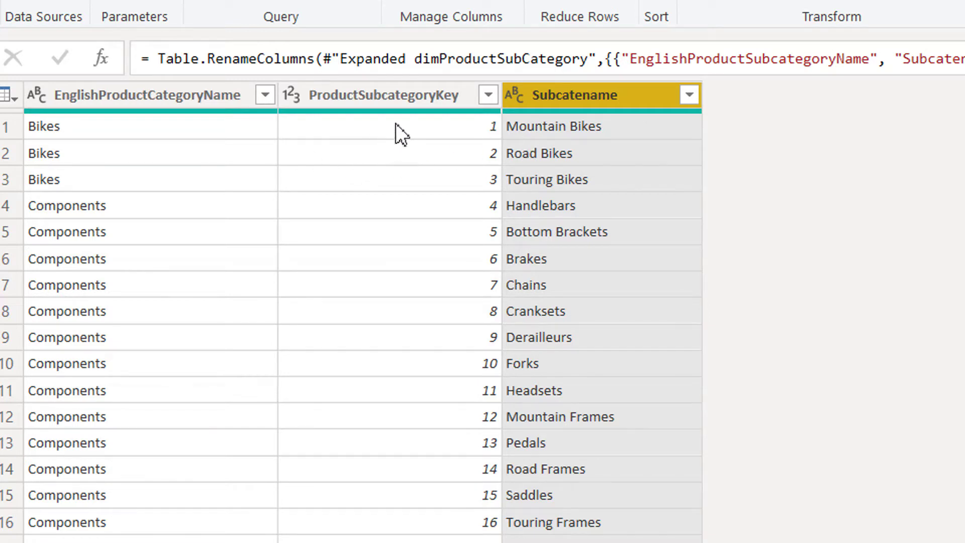
Set up a merge as a new query from Categories to Products, matching both tables on ProductSubcategoryKey
{"action": "scroll", "coordinate": [393, 124], "scroll_direction": "down", "scroll_amount": 1}
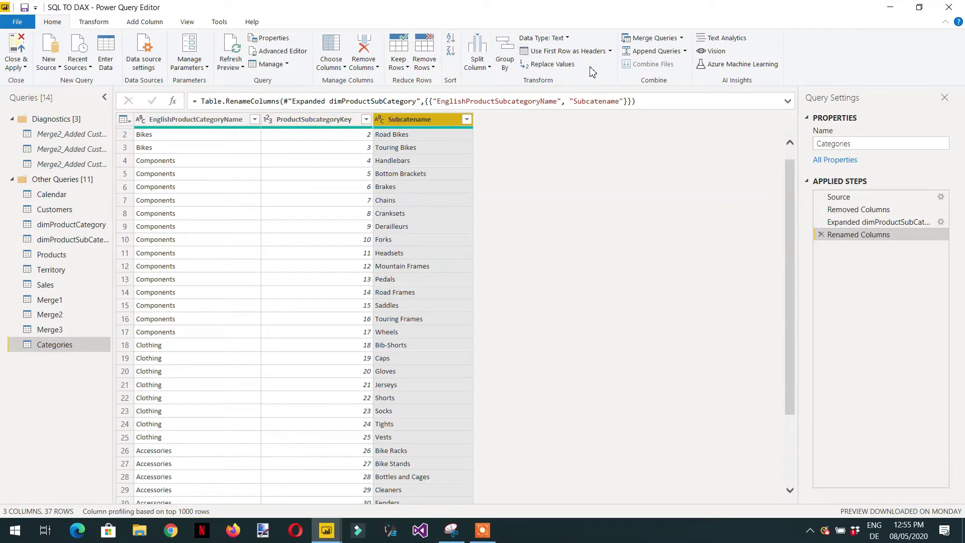
{"action": "left_click", "coordinate": [681, 41]}
{"action": "left_click", "coordinate": [668, 64]}
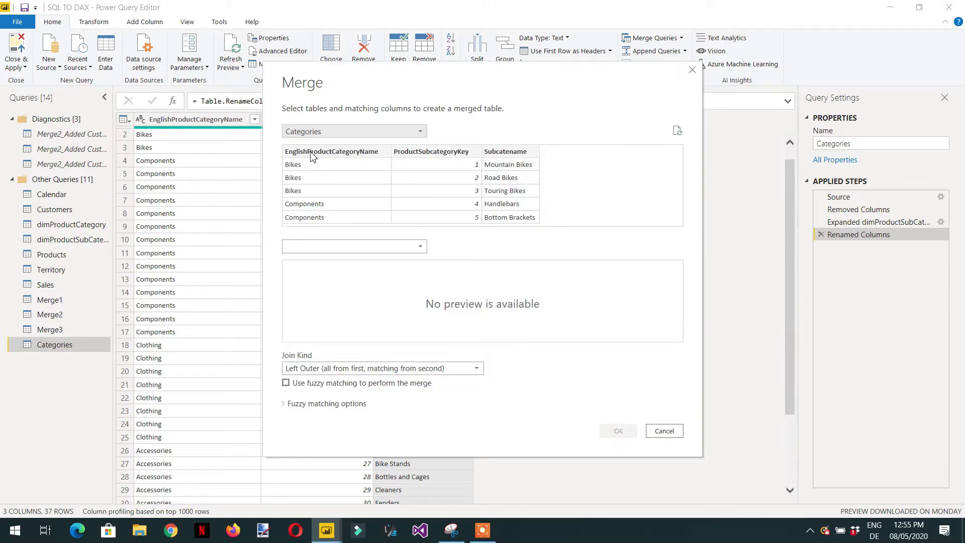
{"action": "left_click", "coordinate": [379, 247]}
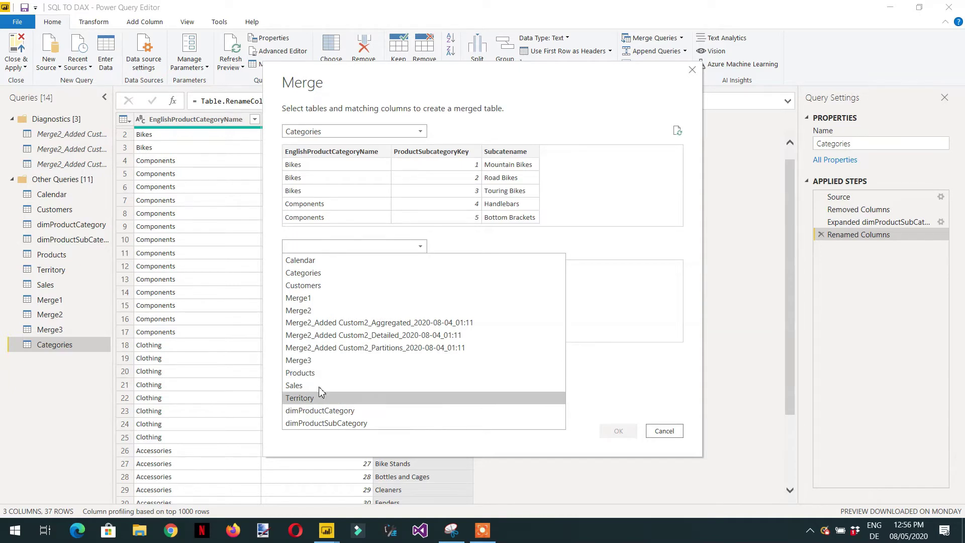
{"action": "left_click", "coordinate": [351, 373]}
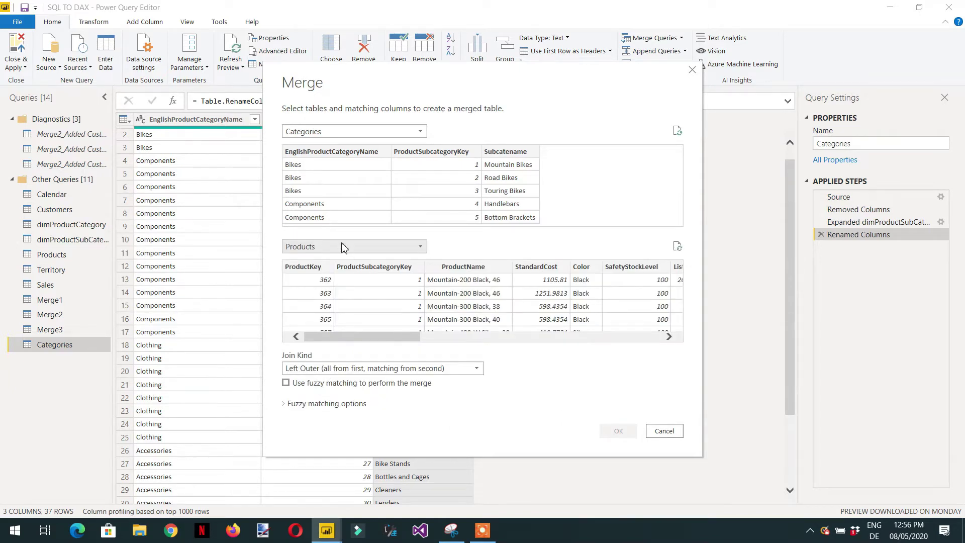
{"action": "left_click", "coordinate": [445, 155]}
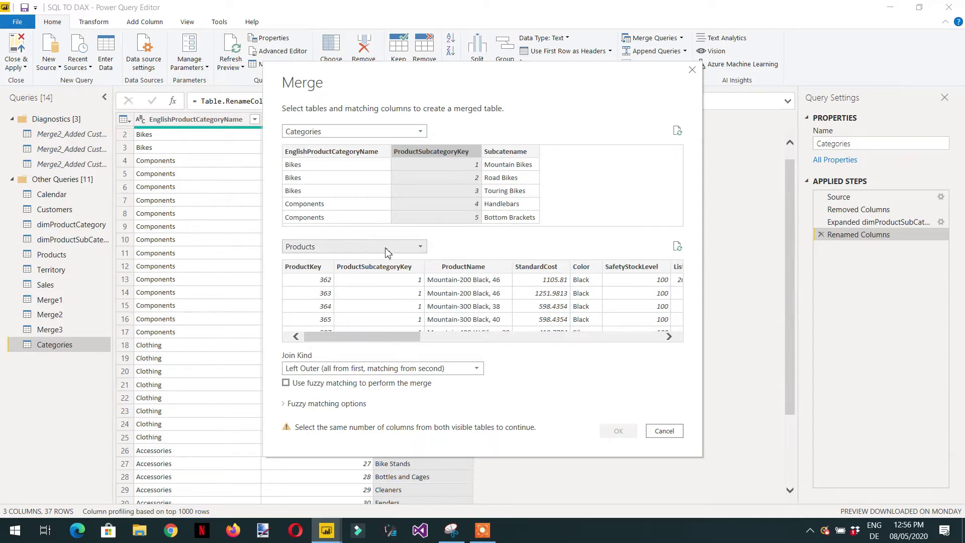
{"action": "left_click", "coordinate": [385, 271]}
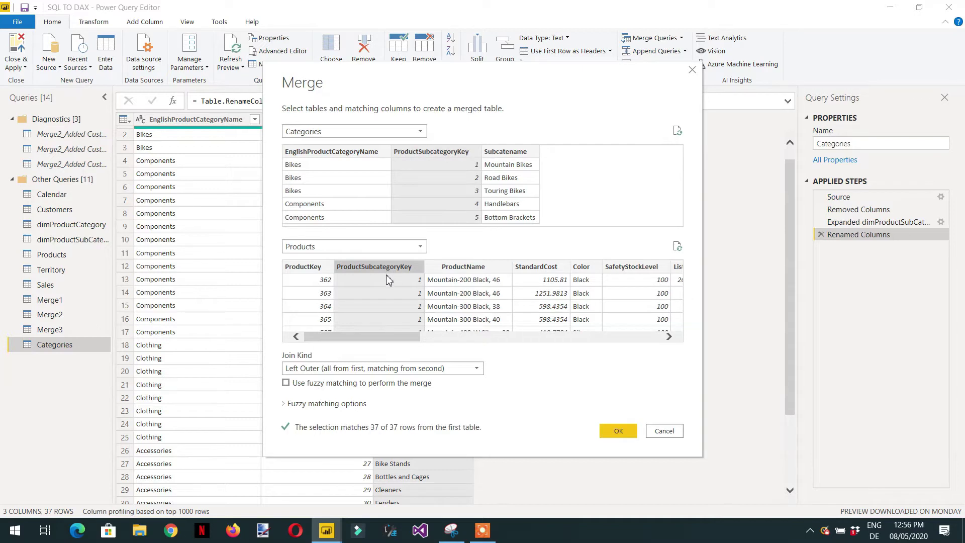
Create the merged Categories and Products query with an Inner join, and preview the nested Products table in the first row
{"action": "left_click", "coordinate": [384, 368]}
{"action": "left_click", "coordinate": [337, 420]}
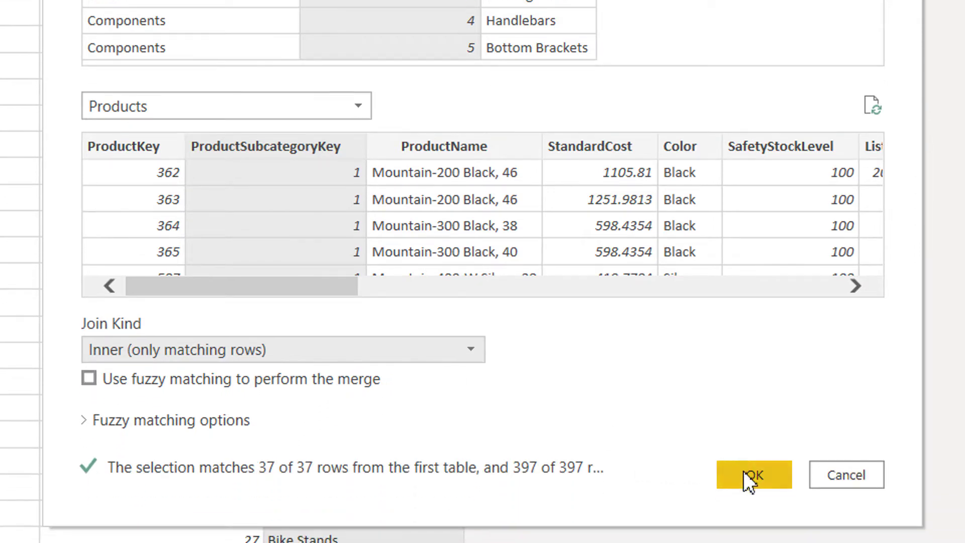
{"action": "left_click", "coordinate": [745, 458]}
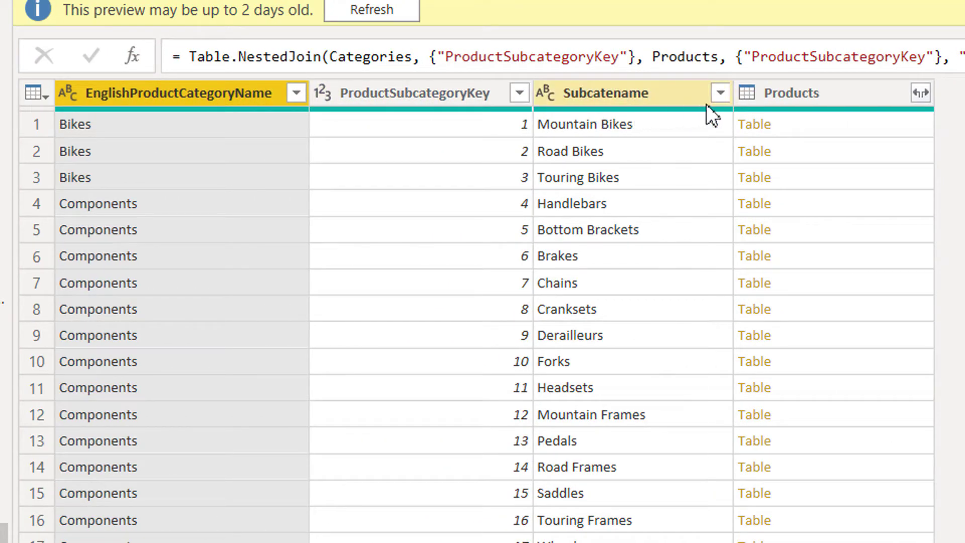
{"action": "left_click", "coordinate": [809, 129]}
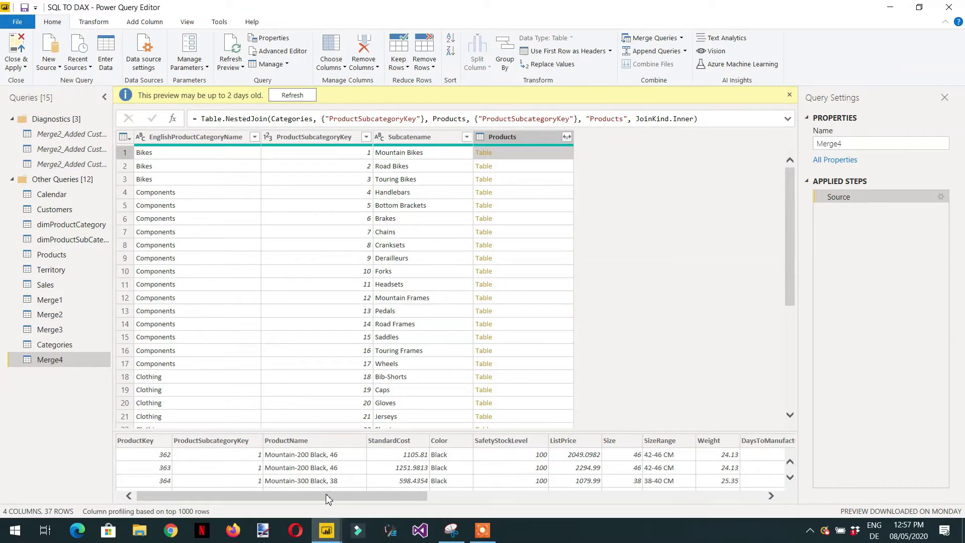
{"action": "left_click_drag", "start_coordinate": [355, 497], "coordinate": [165, 481]}
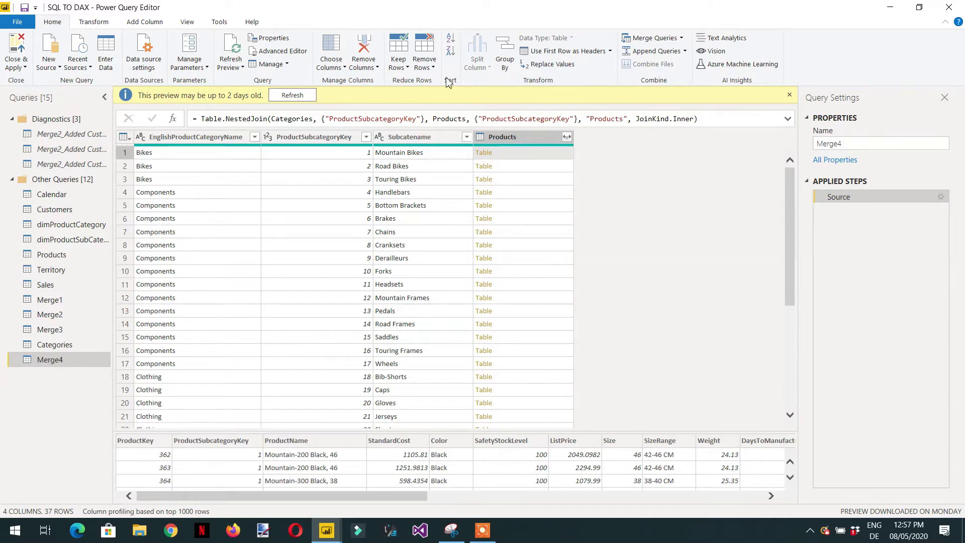
{"action": "left_click", "coordinate": [144, 22]}
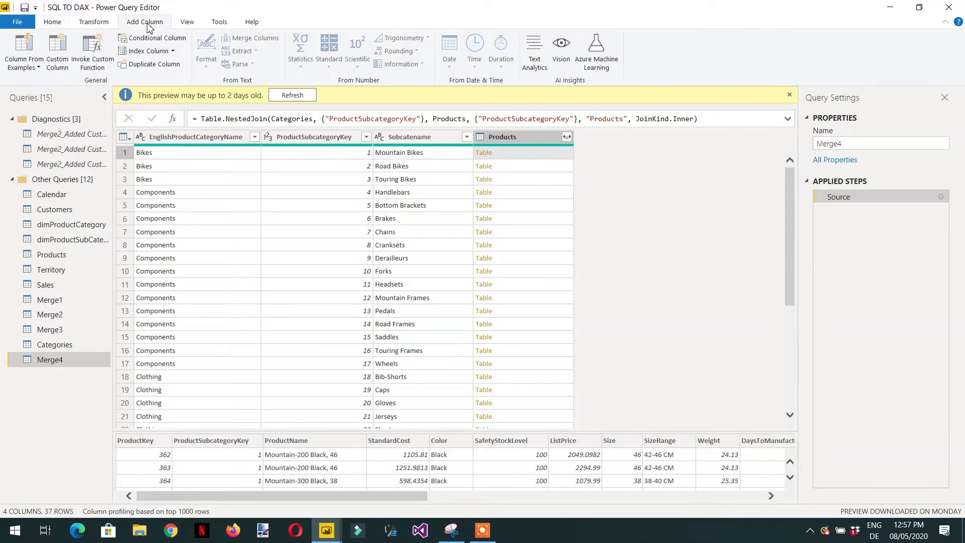
{"action": "left_click", "coordinate": [58, 60]}
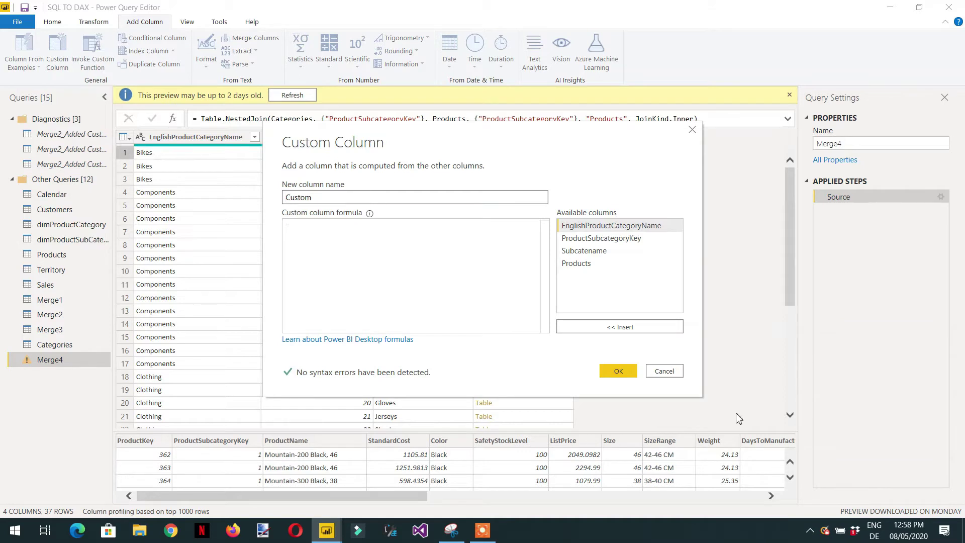
{"action": "left_click", "coordinate": [664, 370]}
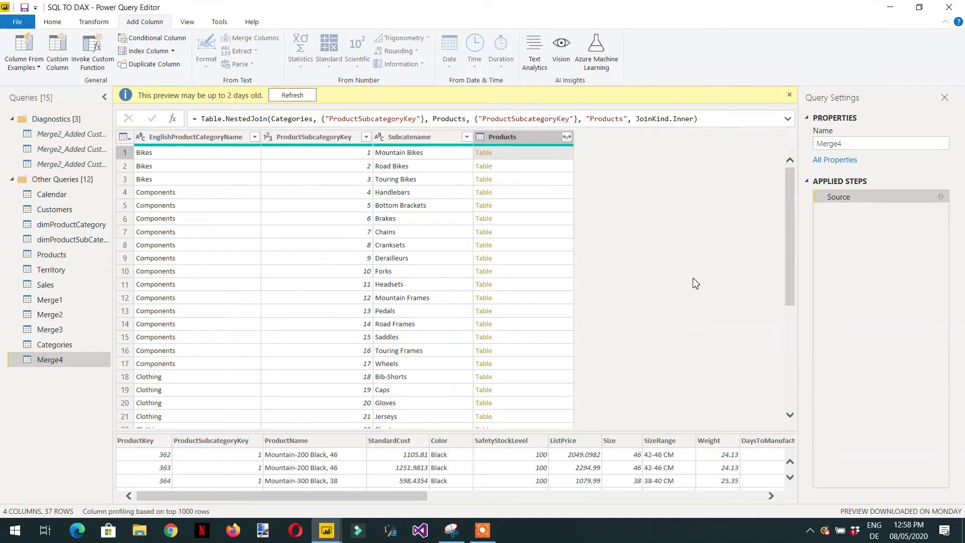
Rename the merged query to FinalTable and put away the snip of the target result table
{"action": "left_click", "coordinate": [823, 147]}
{"action": "type", "text": "FinalTable"}
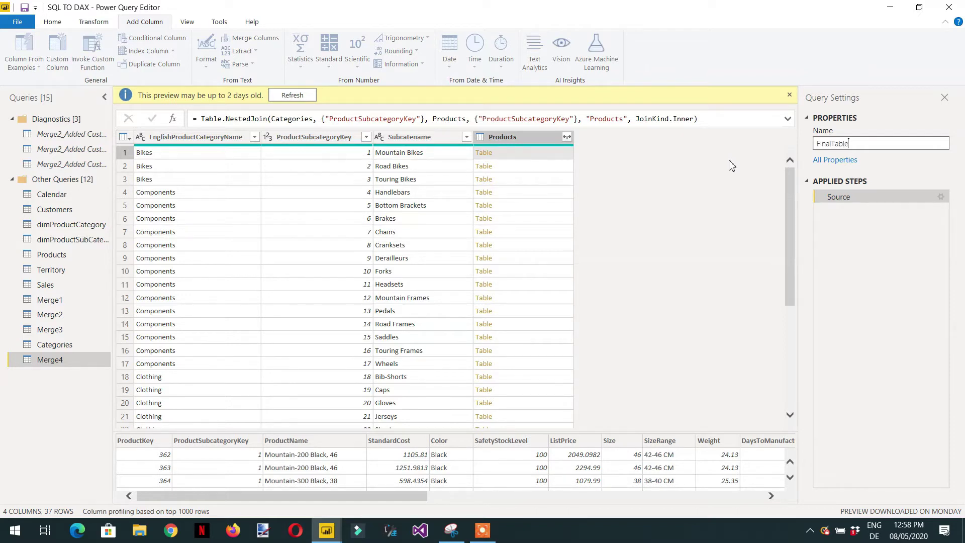
{"action": "key", "text": "Return"}
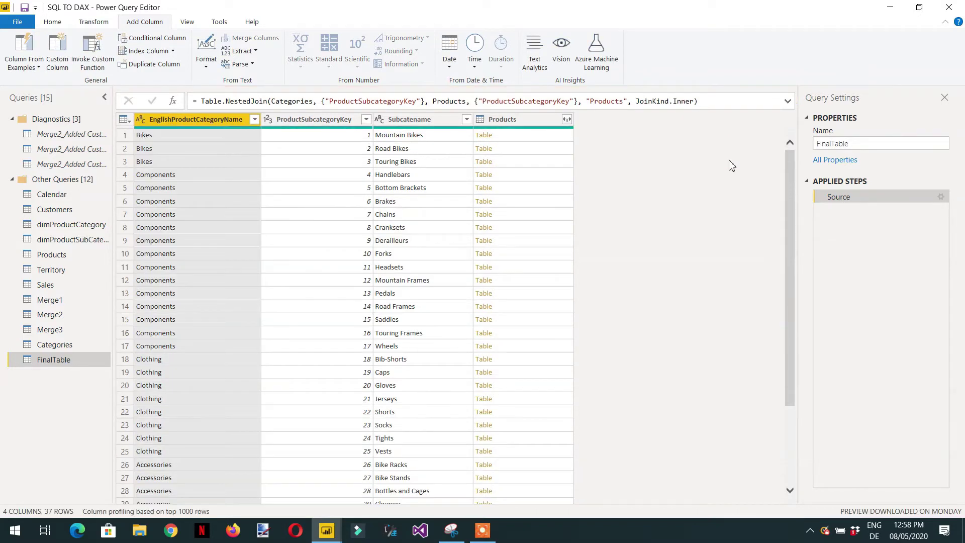
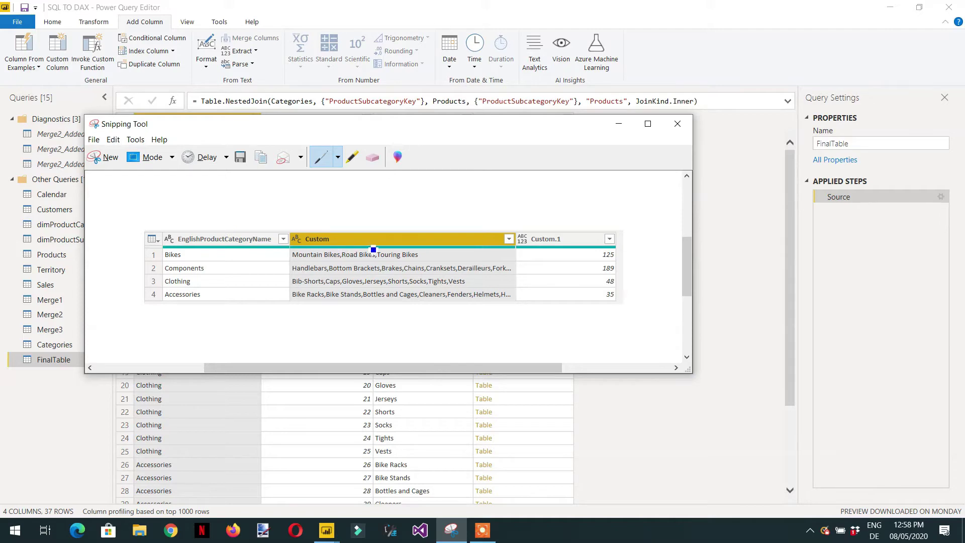
{"action": "left_click", "coordinate": [623, 123]}
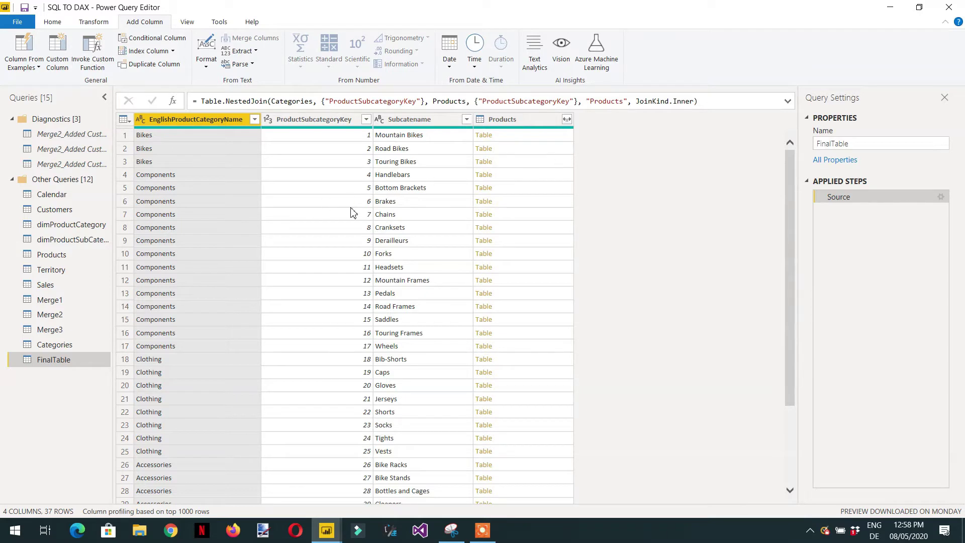
{"action": "left_click", "coordinate": [61, 67]}
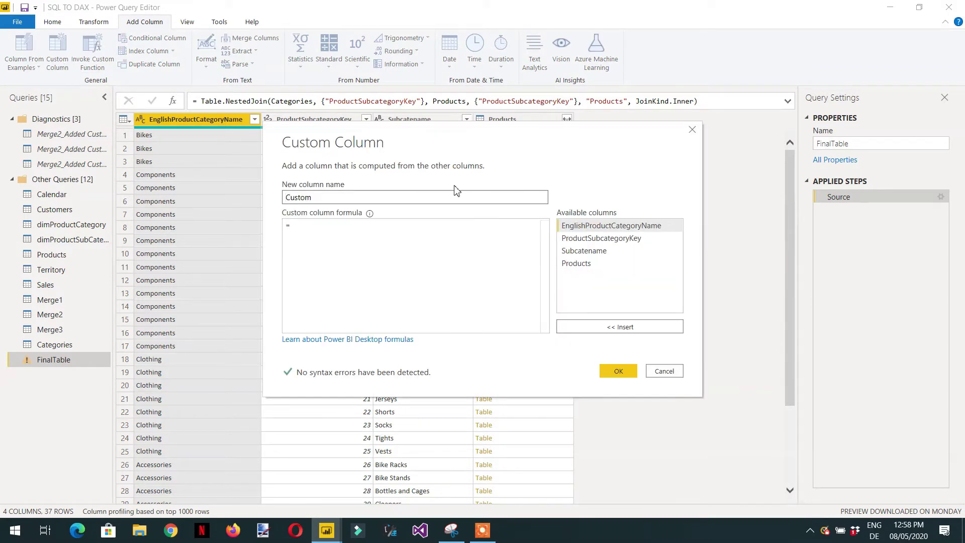
{"action": "double_click", "coordinate": [335, 196]}
{"action": "type", "text": "Prodcuts_Key"}
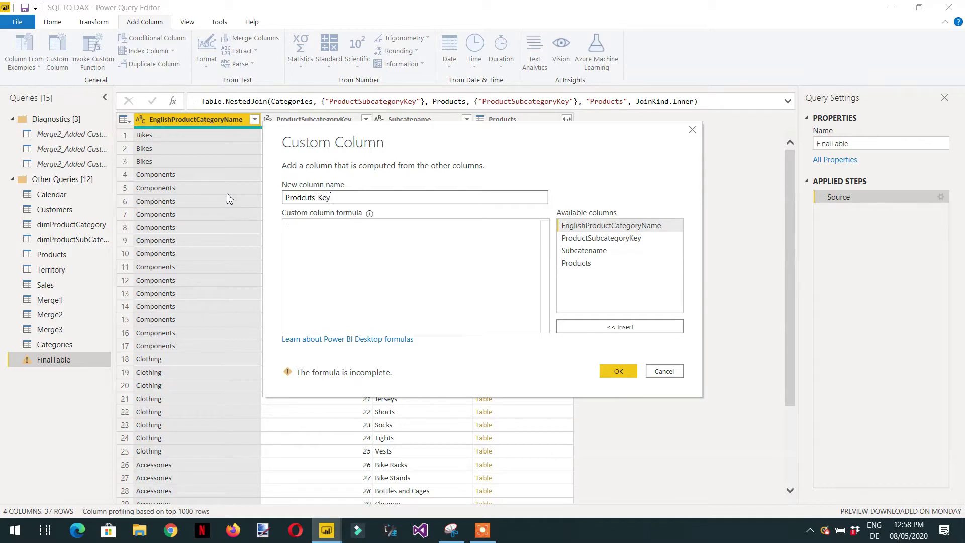
{"action": "left_click", "coordinate": [333, 232]}
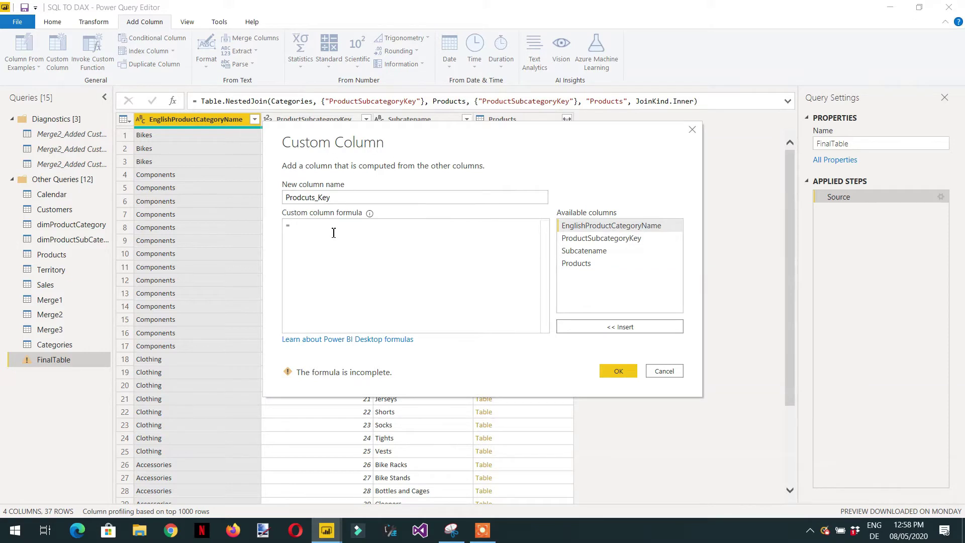
{"action": "type", "text": "s"}
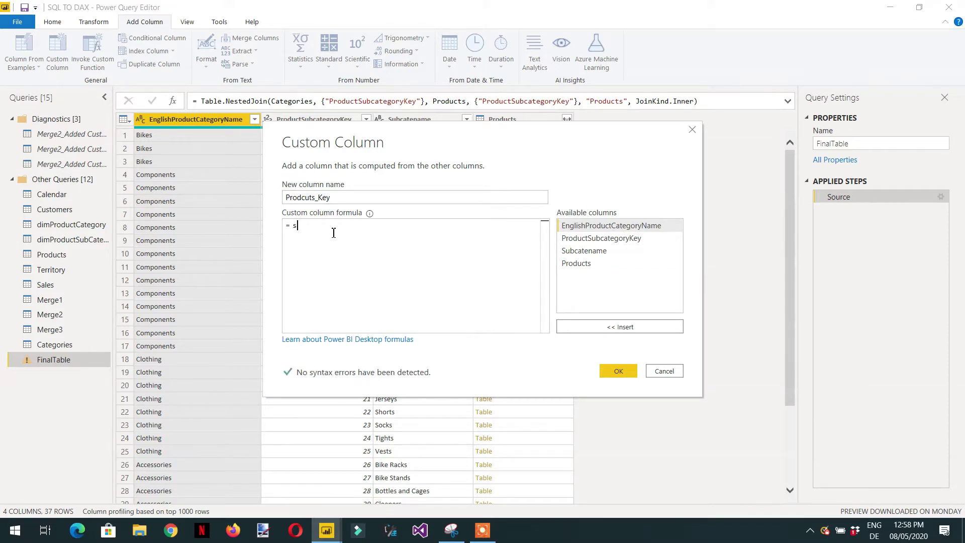
{"action": "type", "text": "lect"}
{"action": "key", "text": "BackSpace"}
{"action": "key", "text": "BackSpace"}
{"action": "key", "text": "BackSpace"}
{"action": "key", "text": "BackSpace"}
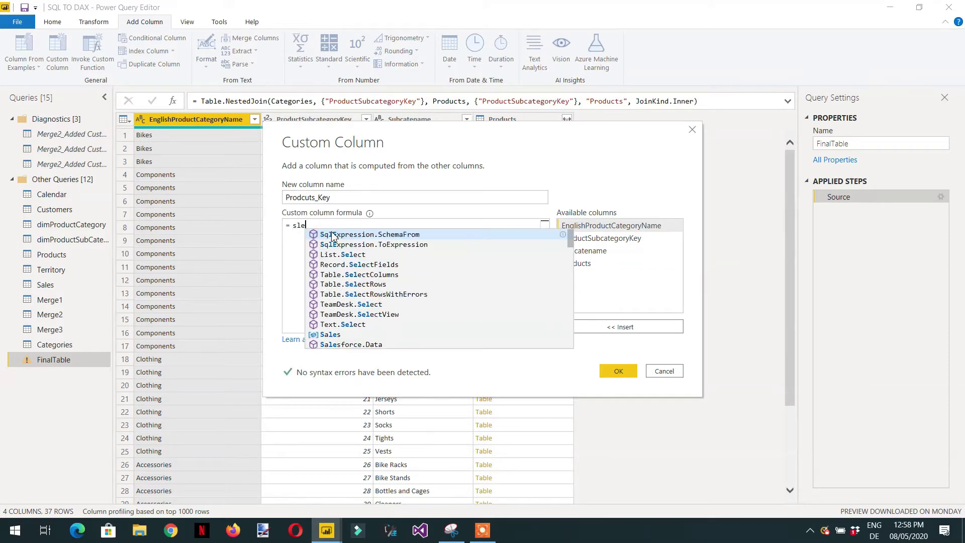
{"action": "type", "text": "electco"}
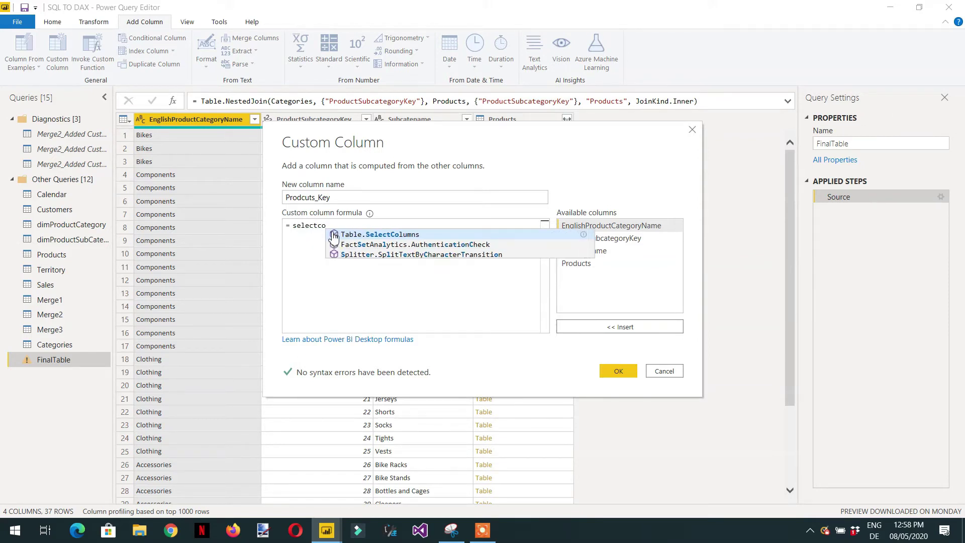
{"action": "left_click", "coordinate": [334, 235]}
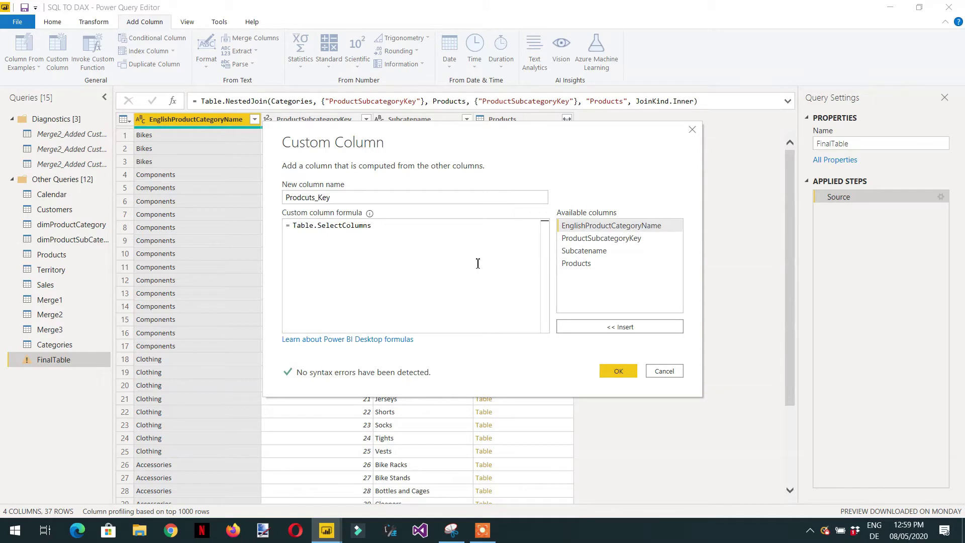
{"action": "type", "text": "("}
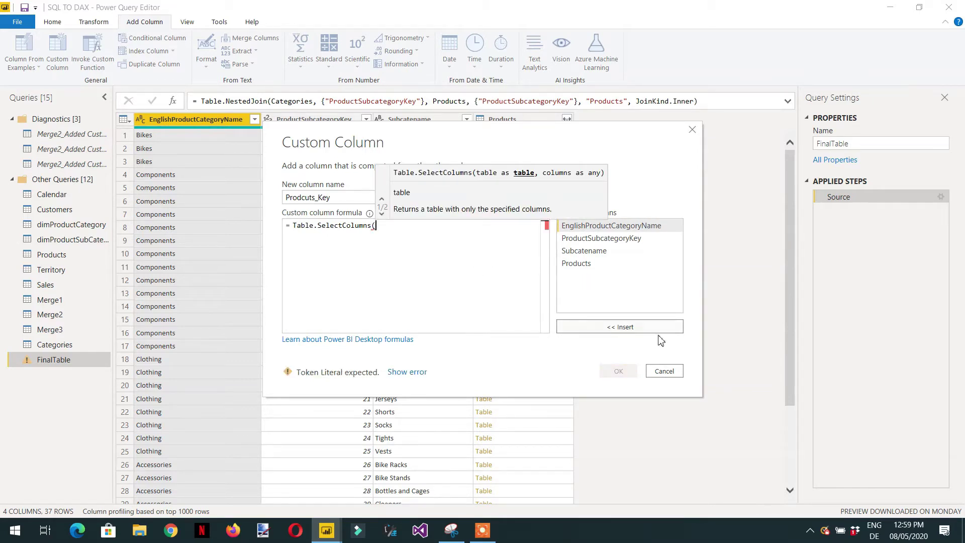
{"action": "left_click_drag", "start_coordinate": [420, 254], "coordinate": [248, 229]}
{"action": "right_click", "coordinate": [311, 230]}
{"action": "left_click", "coordinate": [355, 252]}
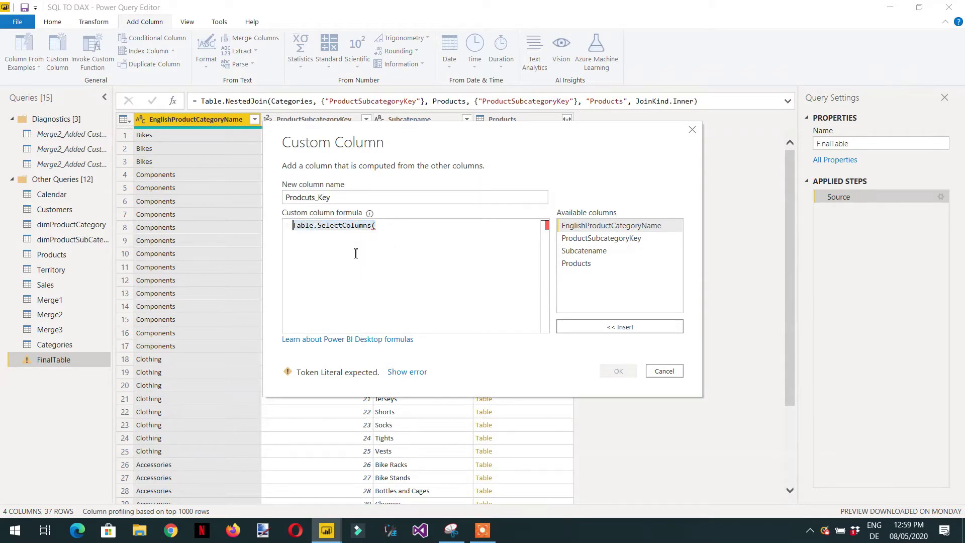
{"action": "left_click", "coordinate": [658, 371]}
{"action": "left_click", "coordinate": [545, 283]}
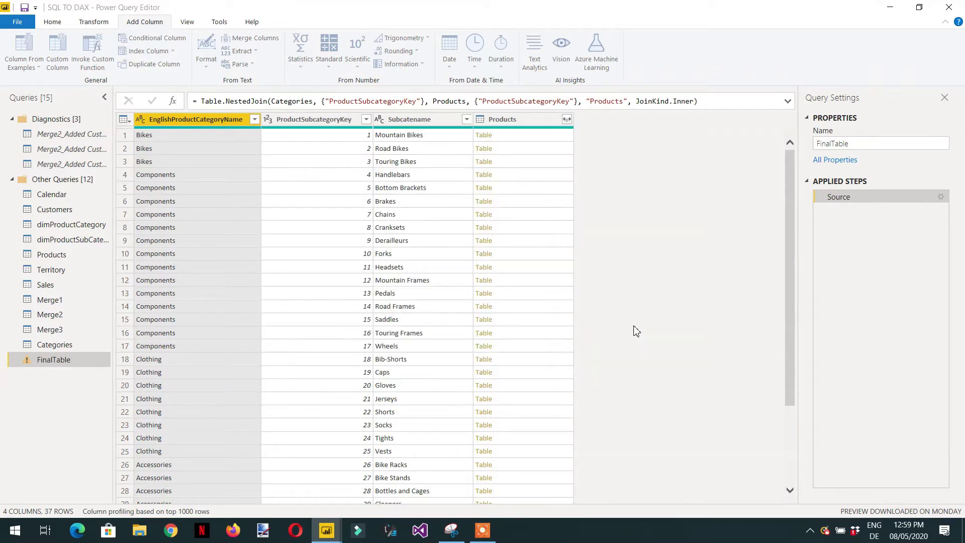
Preview the first row's nested Products table and start a custom column named Product_Key
{"action": "left_click", "coordinate": [525, 135]}
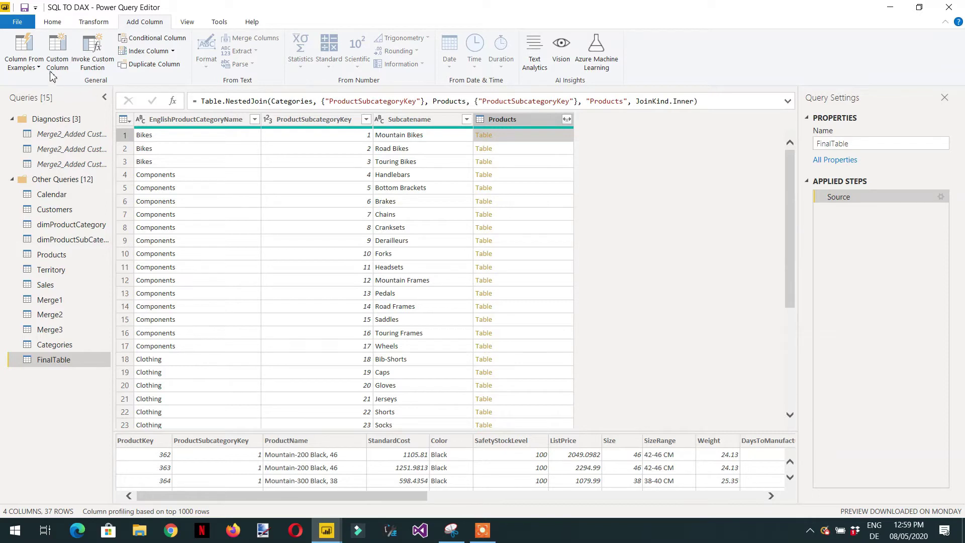
{"action": "left_click", "coordinate": [58, 55]}
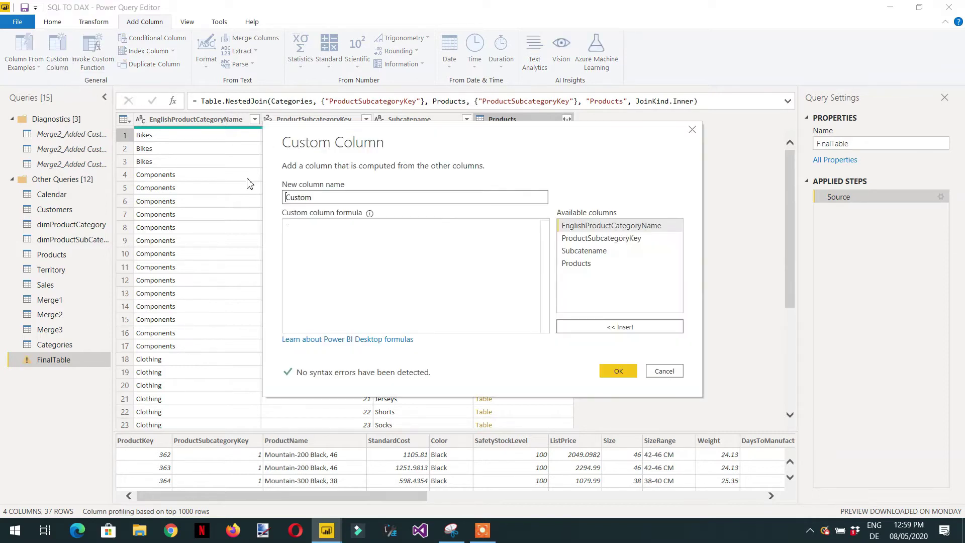
{"action": "double_click", "coordinate": [341, 200]}
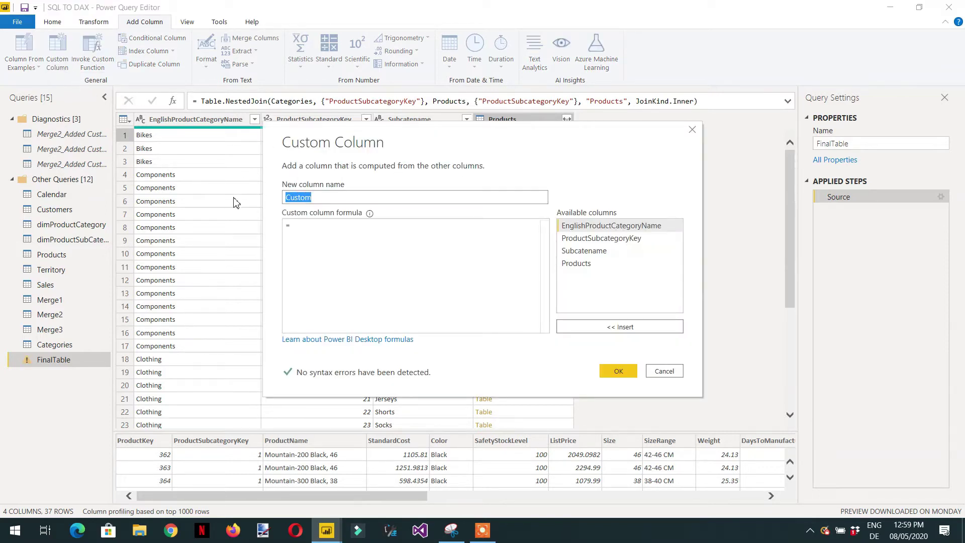
{"action": "type", "text": "Product_Key"}
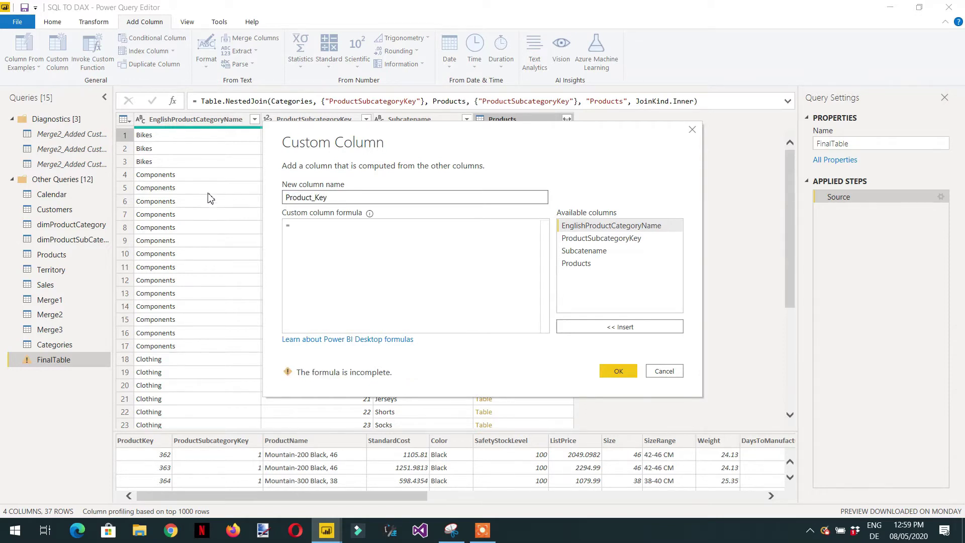
Enter the Product_Key formula Table.SelectColumns([Products],"ProductKey") and create the custom column
{"action": "left_click", "coordinate": [351, 245]}
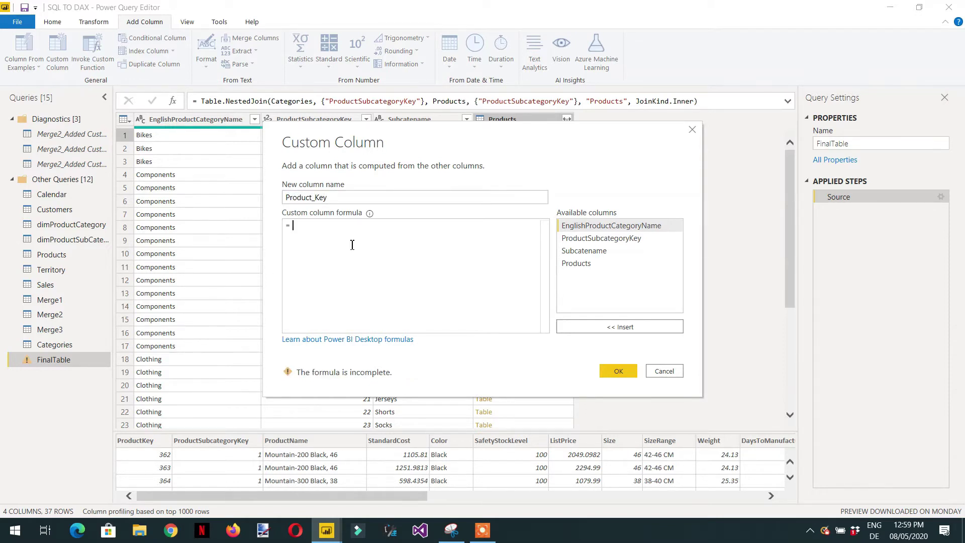
{"action": "type", "text": "Table.SelectColumns("}
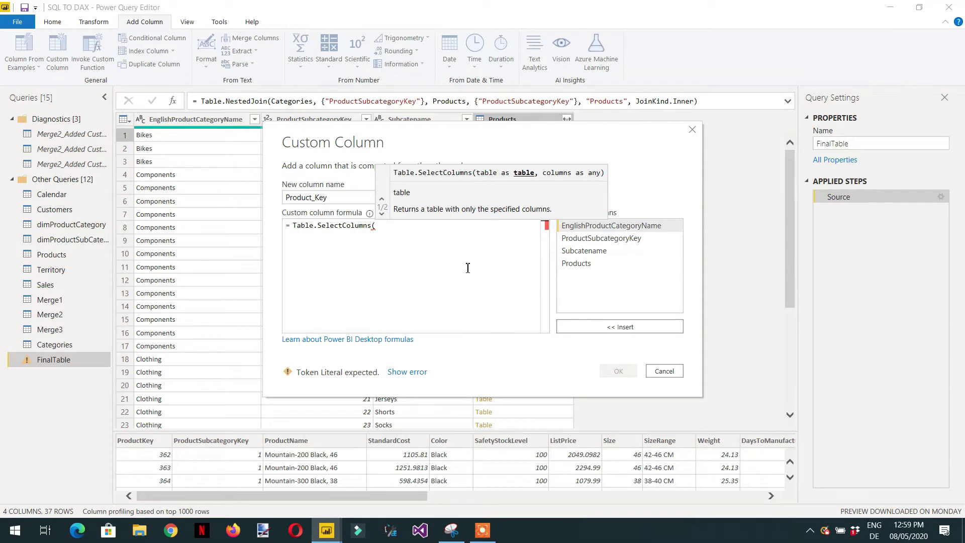
{"action": "double_click", "coordinate": [578, 269]}
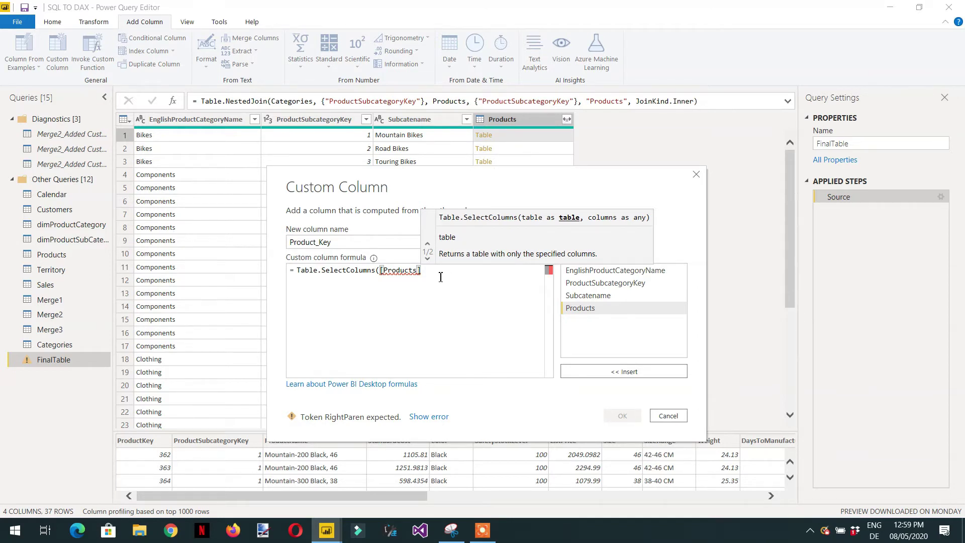
{"action": "type", "text": ","}
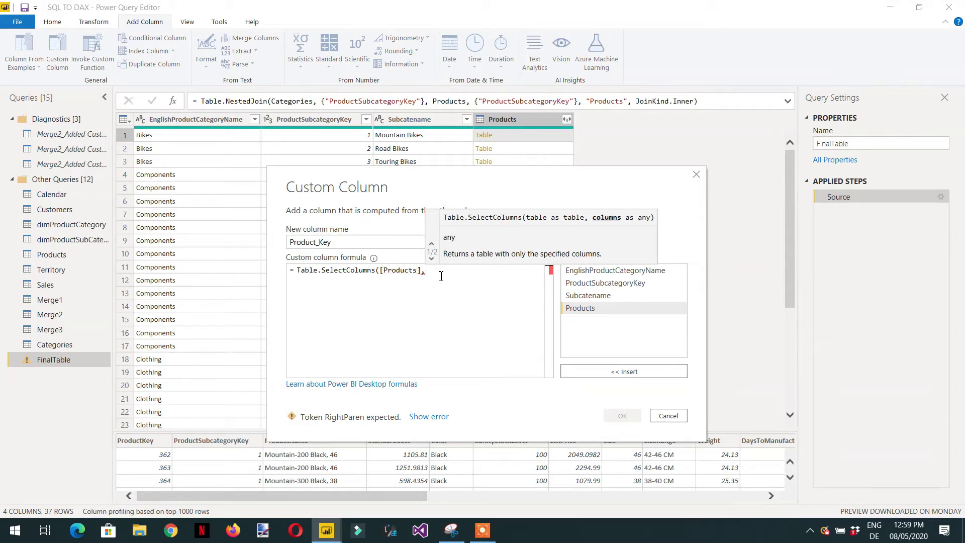
{"action": "type", "text": "\"\""}
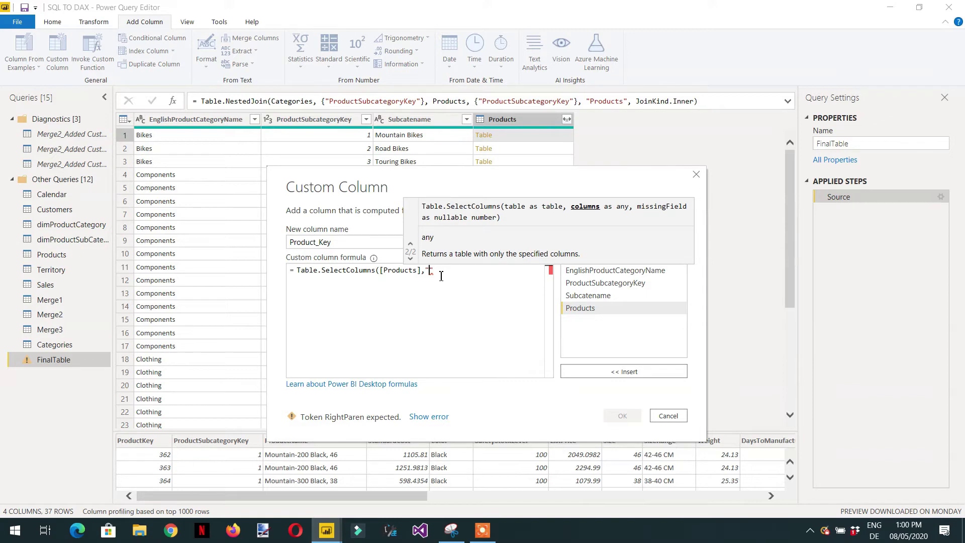
{"action": "type", "text": "ProductKey"}
{"action": "left_click", "coordinate": [512, 274]}
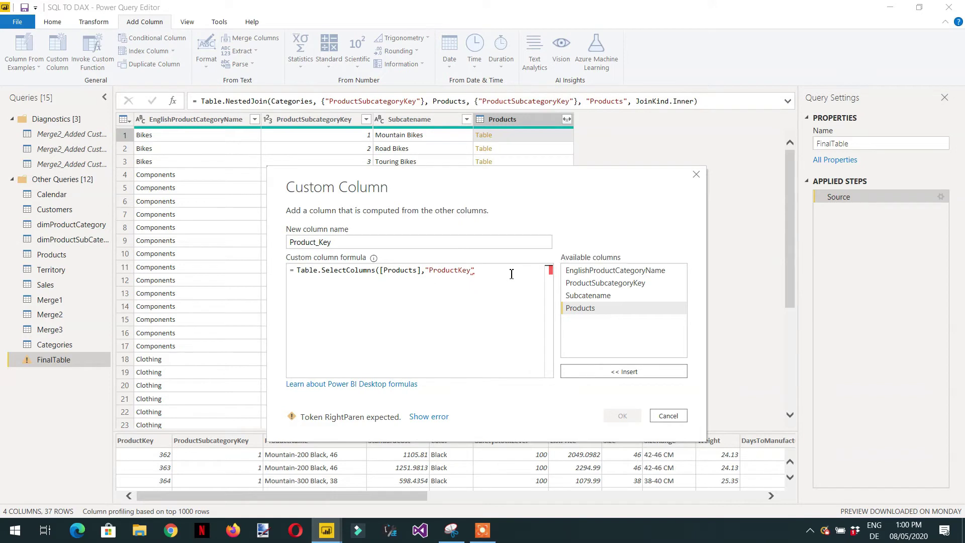
{"action": "type", "text": ")"}
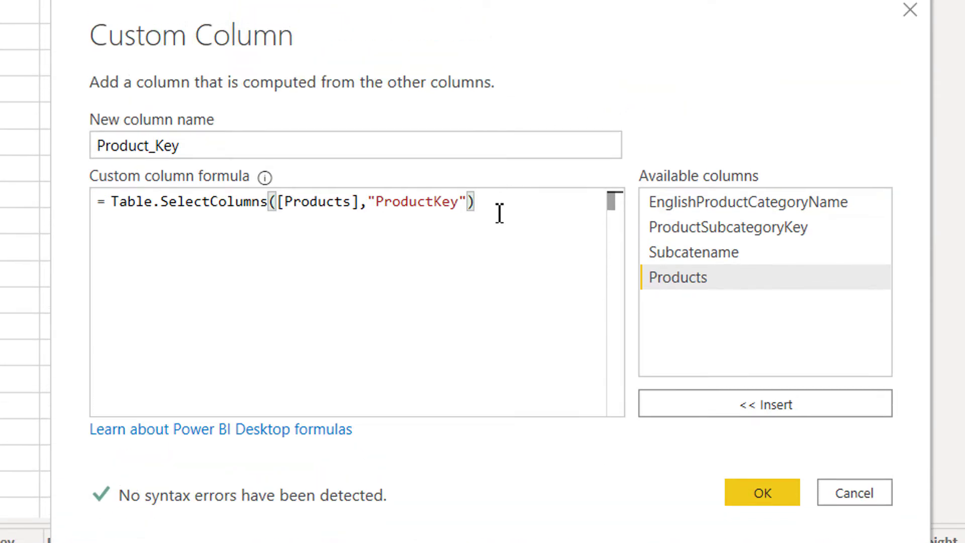
{"action": "left_click", "coordinate": [755, 495]}
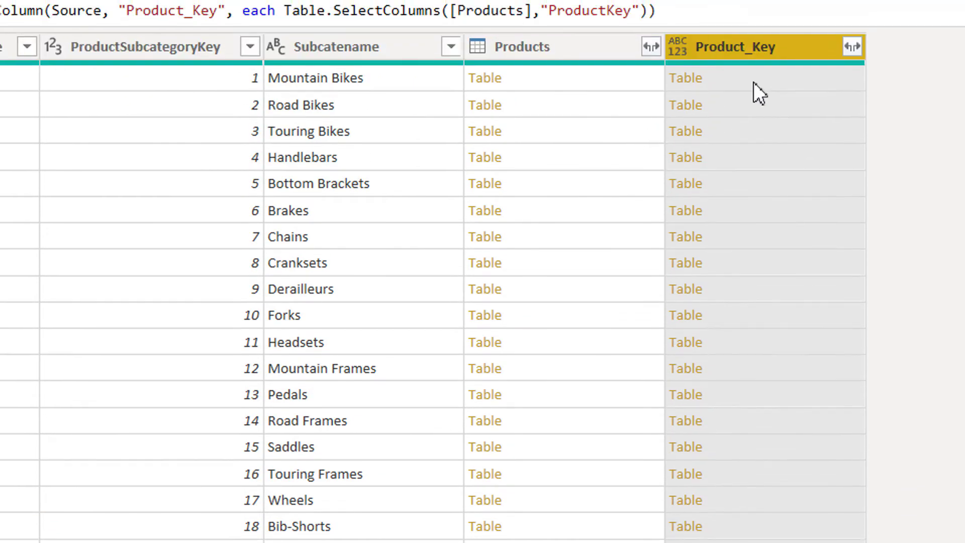
Preview the nested table in the first row of Product_Key and look through its ProductKey values
{"action": "left_click", "coordinate": [752, 83]}
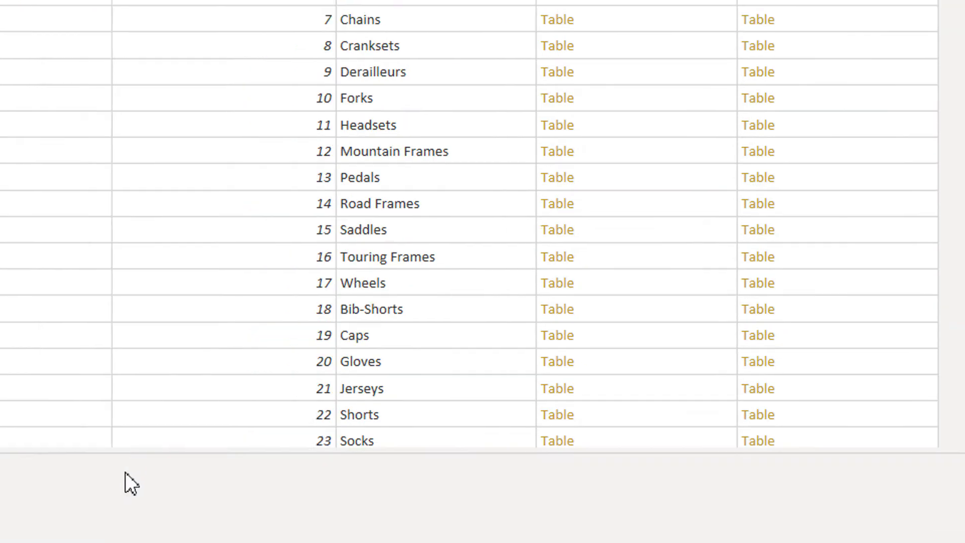
{"action": "scroll", "coordinate": [144, 445], "scroll_direction": "down", "scroll_amount": 15}
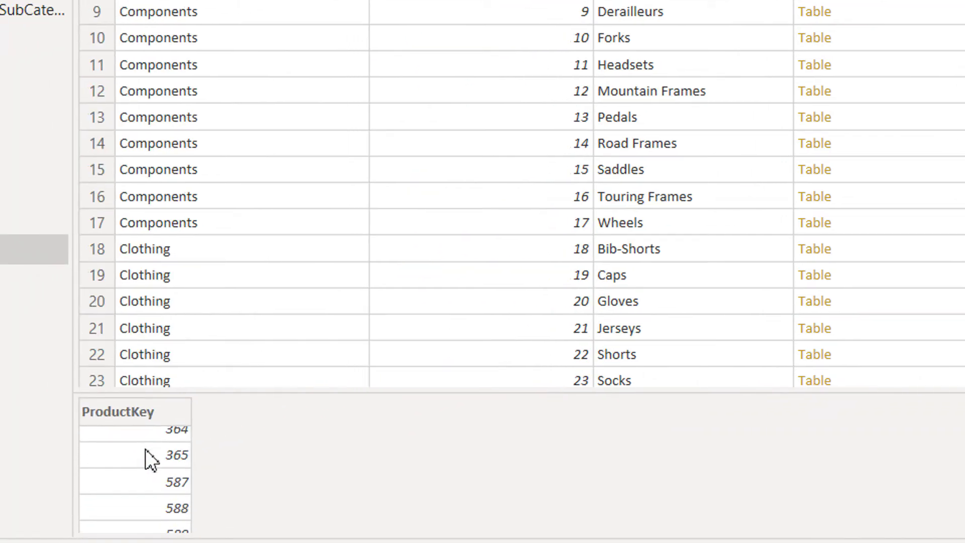
{"action": "scroll", "coordinate": [145, 451], "scroll_direction": "down", "scroll_amount": 1}
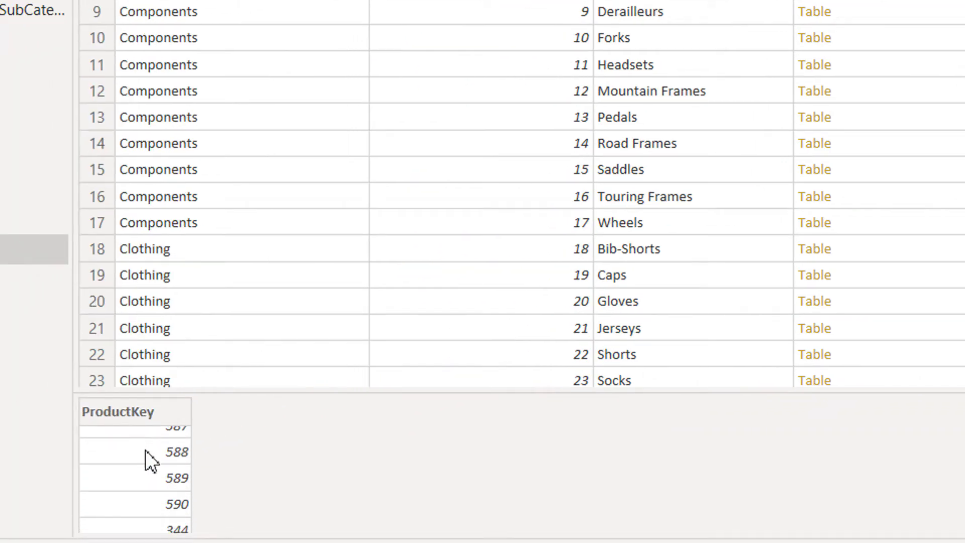
{"action": "scroll", "coordinate": [151, 460], "scroll_direction": "down", "scroll_amount": 2}
{"action": "scroll", "coordinate": [145, 448], "scroll_direction": "up", "scroll_amount": 3}
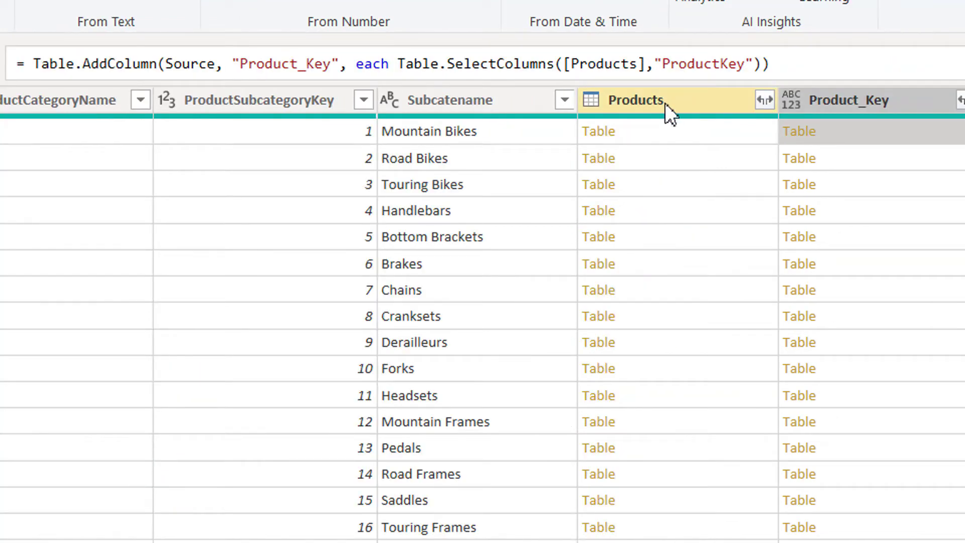
Remove the Products and ProductSubcategoryKey columns from FinalTable
{"action": "right_click", "coordinate": [665, 101]}
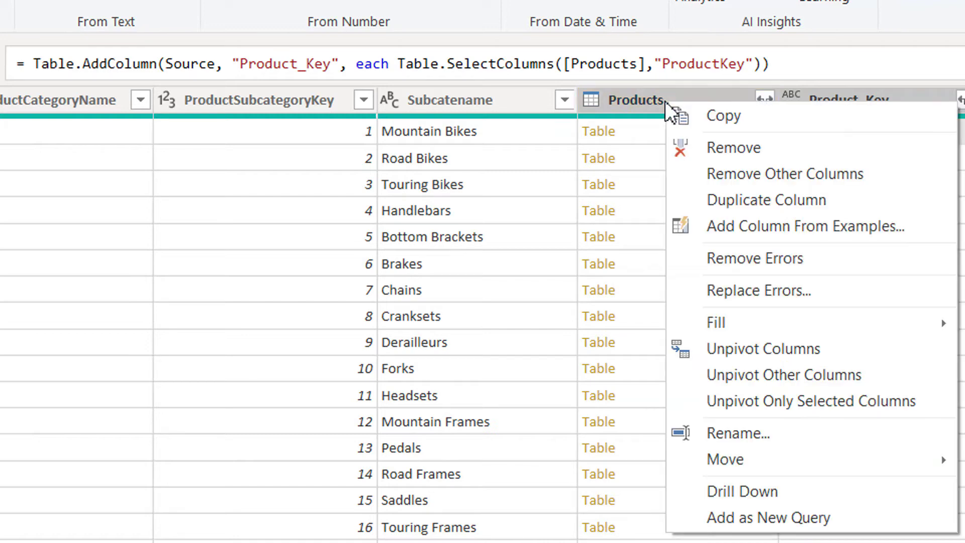
{"action": "left_click", "coordinate": [743, 150]}
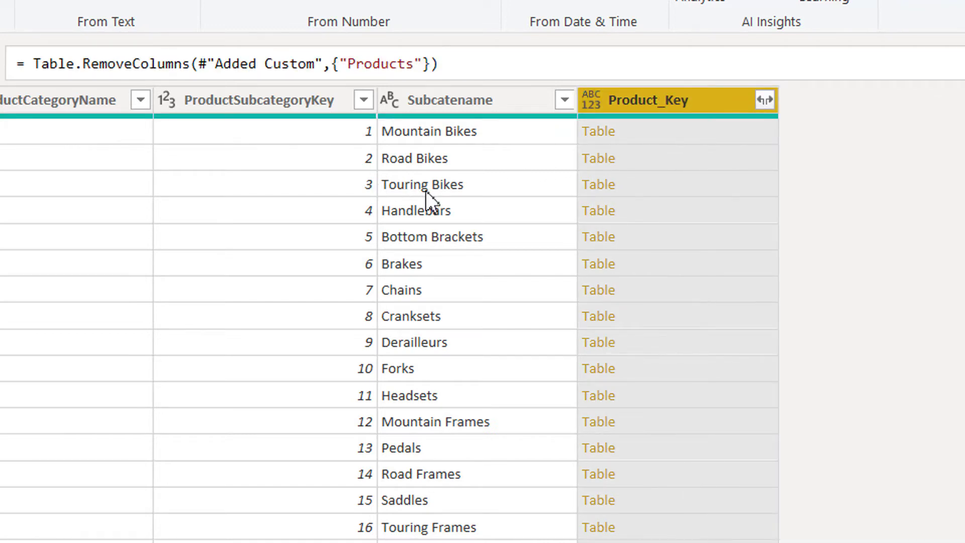
{"action": "right_click", "coordinate": [263, 104]}
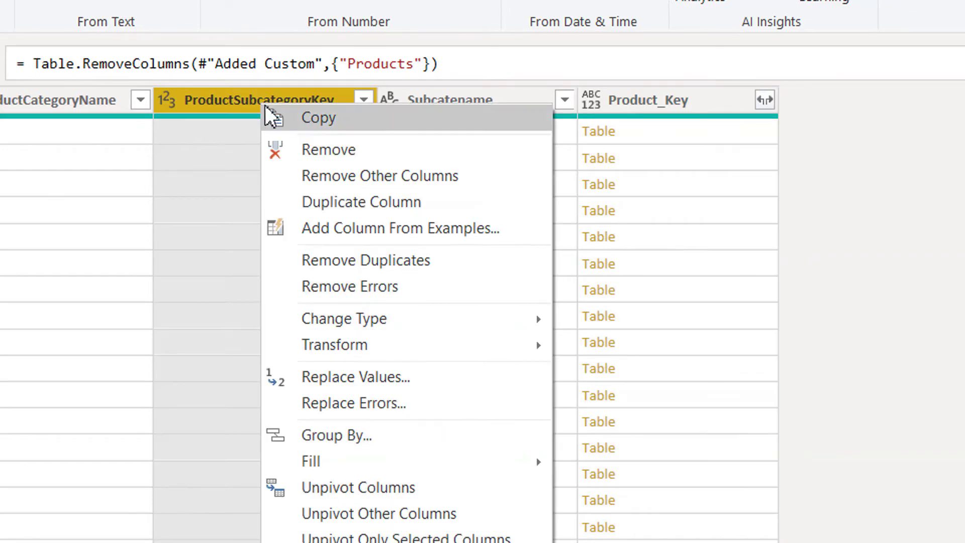
{"action": "left_click", "coordinate": [317, 149]}
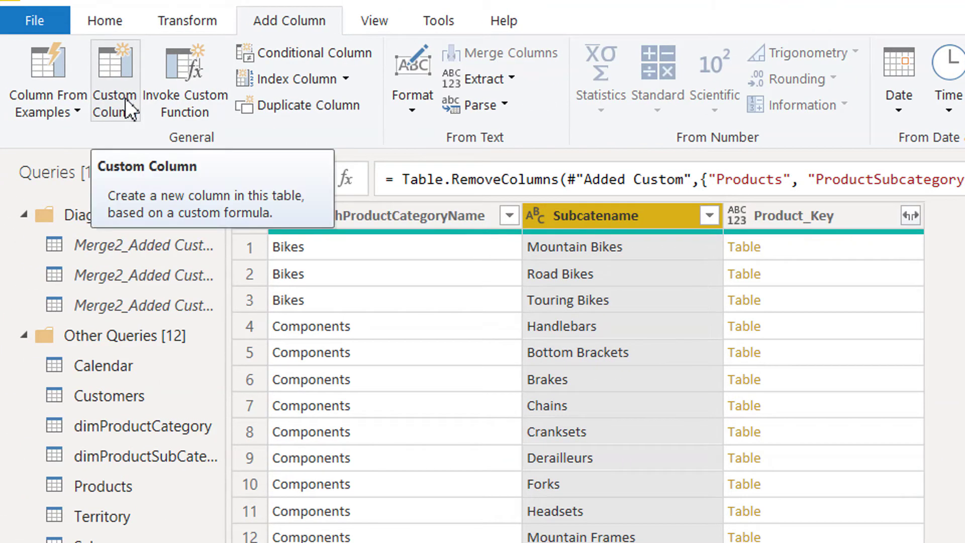
Add a custom column with the default name Custom and the formula Table.RowCount([Product_Key])
{"action": "left_click", "coordinate": [124, 98]}
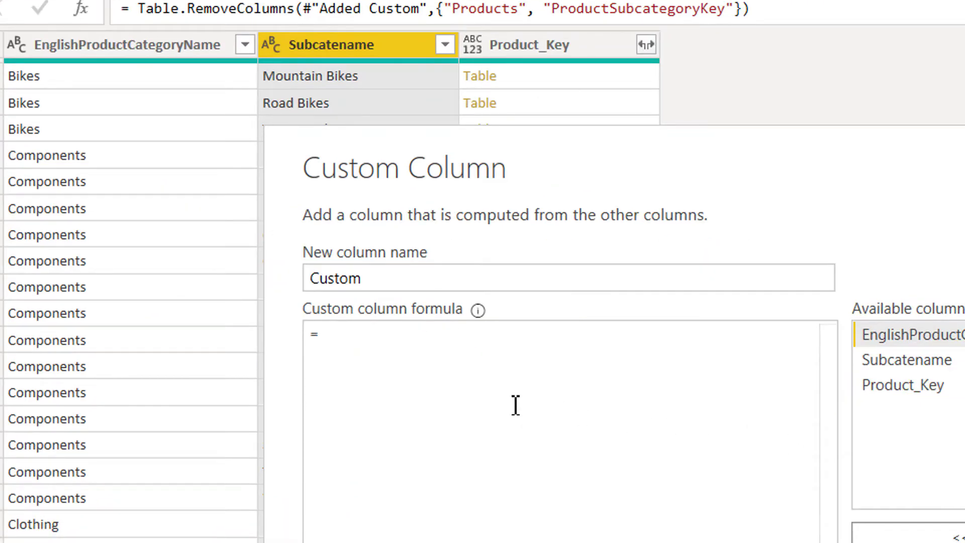
{"action": "type", "text": "rowc"}
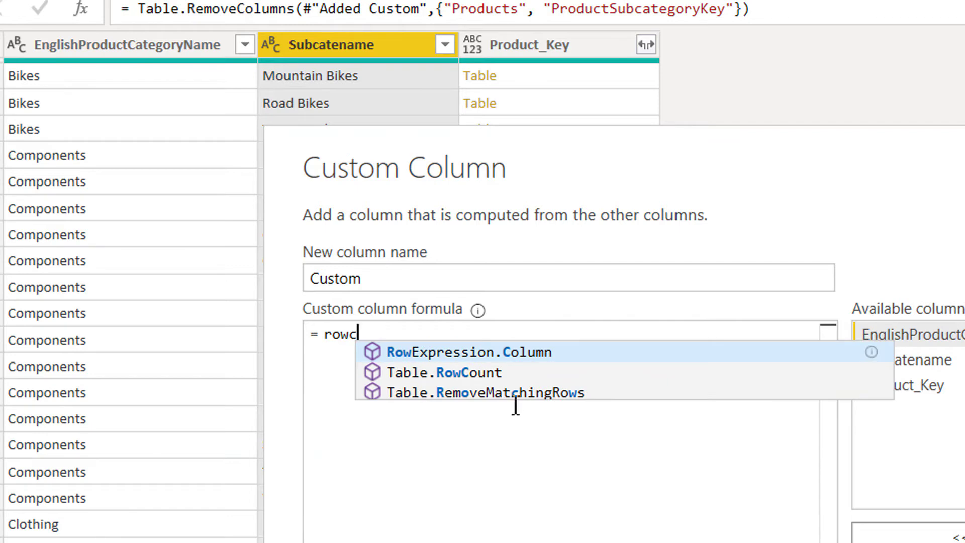
{"action": "key", "text": "Down"}
{"action": "key", "text": "Tab"}
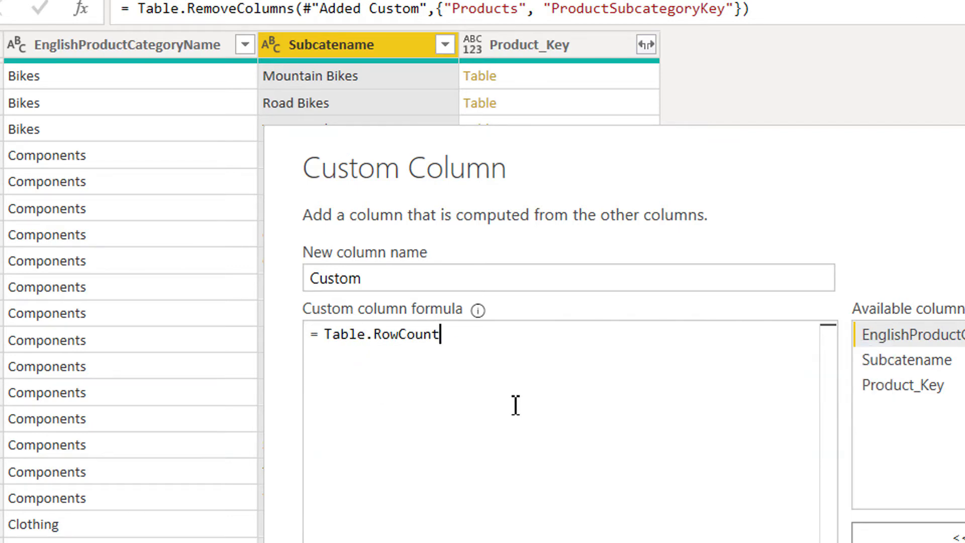
{"action": "type", "text": "("}
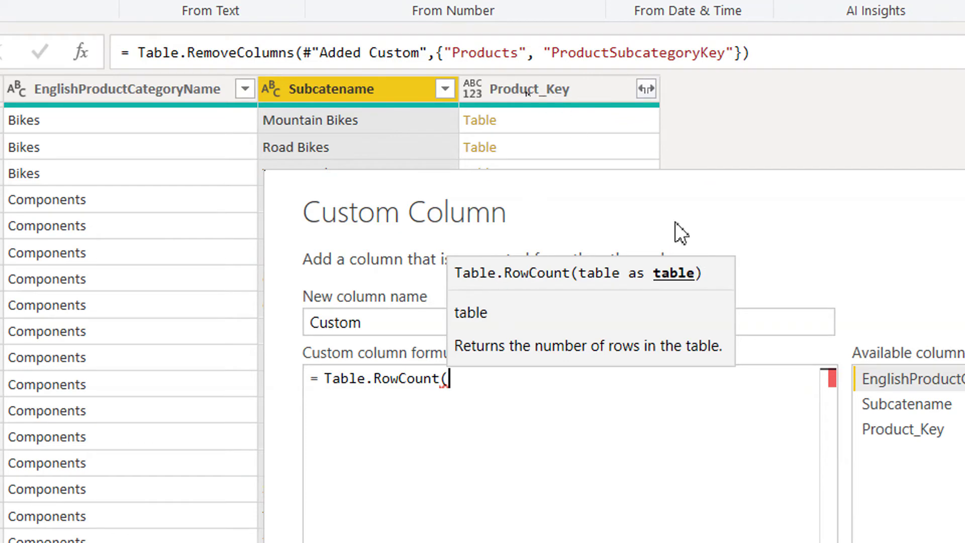
{"action": "left_click", "coordinate": [914, 385]}
{"action": "double_click", "coordinate": [782, 429]}
{"action": "type", "text": ")"}
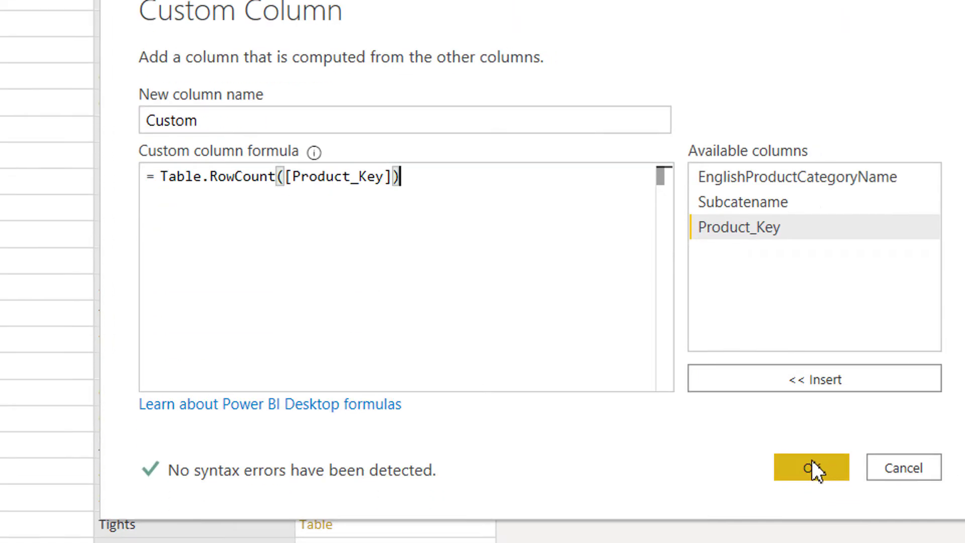
{"action": "left_click", "coordinate": [811, 463]}
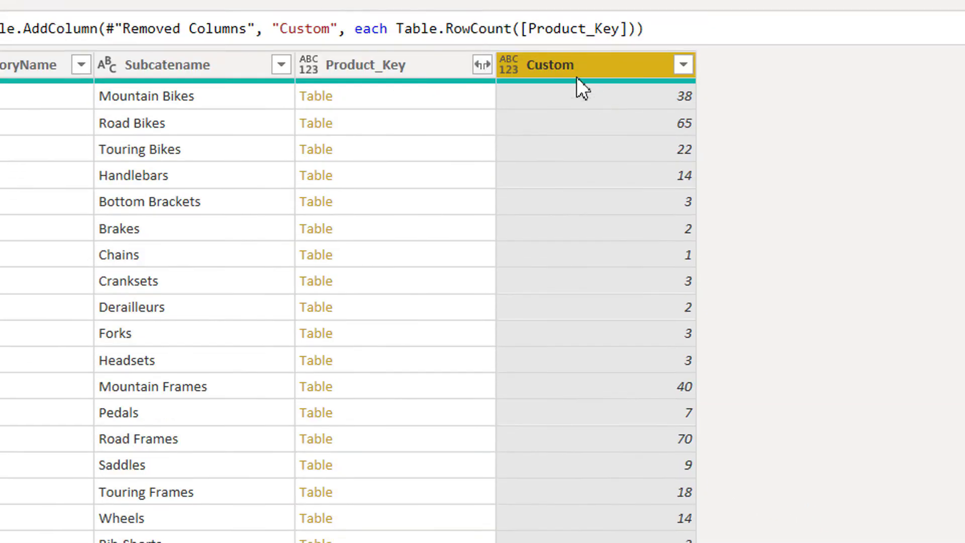
Preview the nested Product_Key table of the Mountain Bikes row and look through its ProductKey values
{"action": "left_click", "coordinate": [360, 117]}
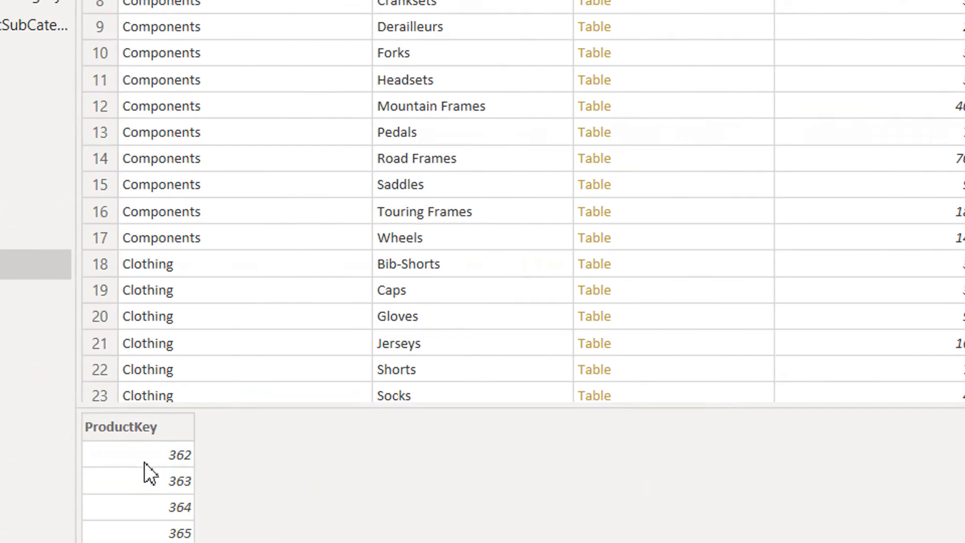
{"action": "scroll", "coordinate": [157, 473], "scroll_direction": "down", "scroll_amount": 5}
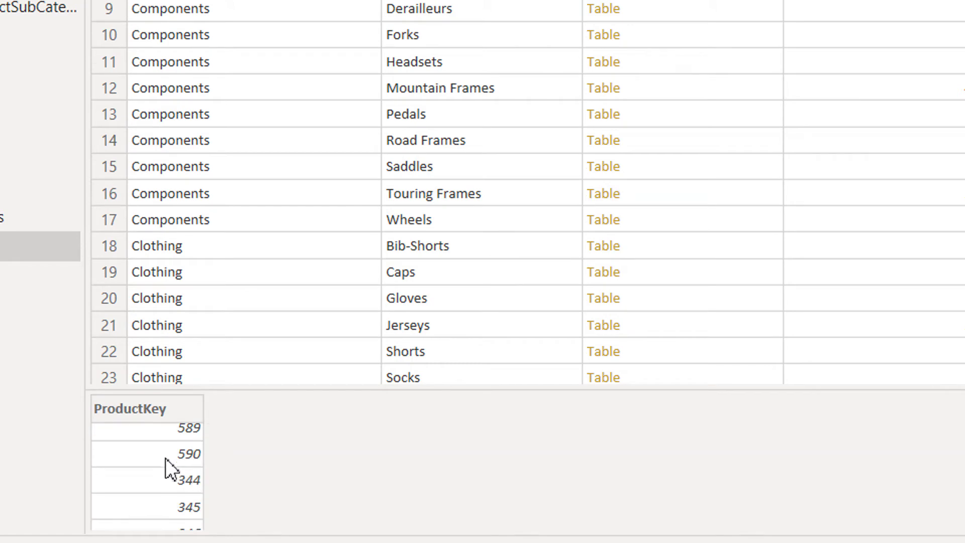
{"action": "scroll", "coordinate": [162, 457], "scroll_direction": "down", "scroll_amount": 2}
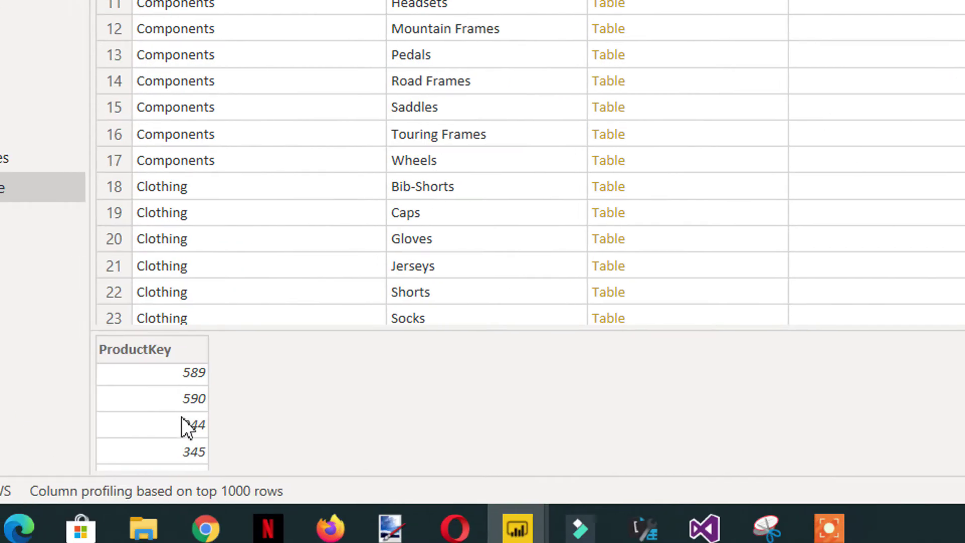
{"action": "scroll", "coordinate": [164, 418], "scroll_direction": "down", "scroll_amount": 1}
{"action": "scroll", "coordinate": [161, 420], "scroll_direction": "down", "scroll_amount": 2}
{"action": "scroll", "coordinate": [159, 422], "scroll_direction": "up", "scroll_amount": 3}
{"action": "scroll", "coordinate": [161, 421], "scroll_direction": "down", "scroll_amount": 10}
{"action": "scroll", "coordinate": [164, 420], "scroll_direction": "up", "scroll_amount": 8}
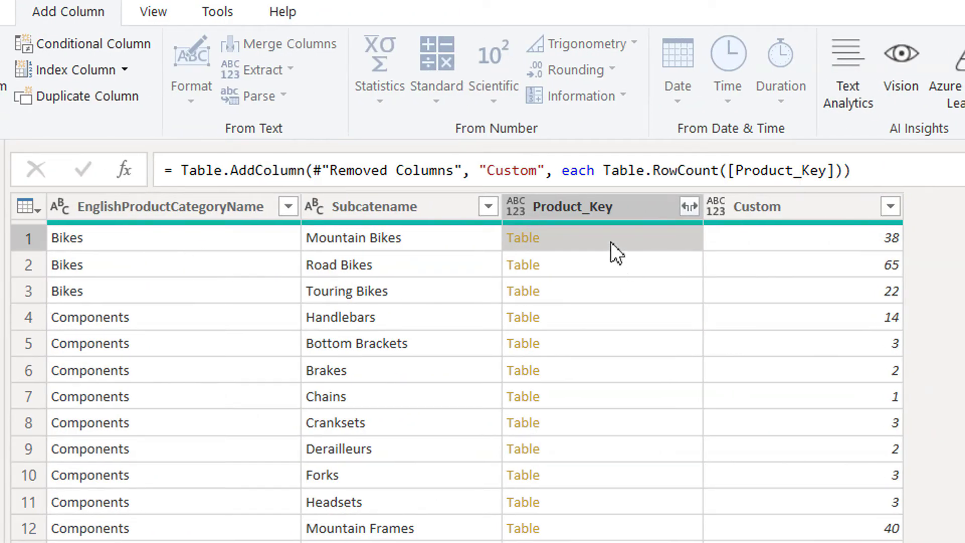
Remove the Product_Key column and group the rows by EnglishProductCategoryName with the All Rows operation into a column named Count
{"action": "right_click", "coordinate": [583, 206]}
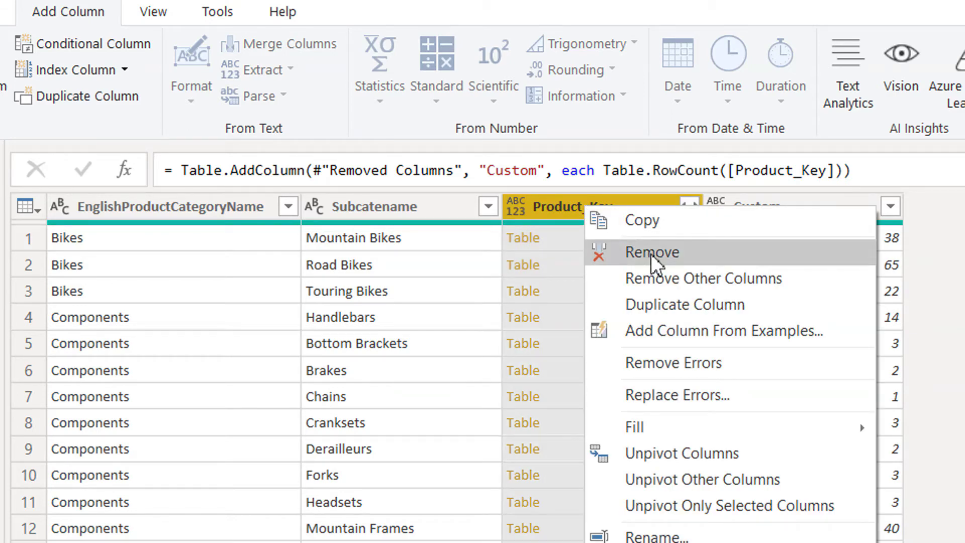
{"action": "left_click", "coordinate": [650, 252]}
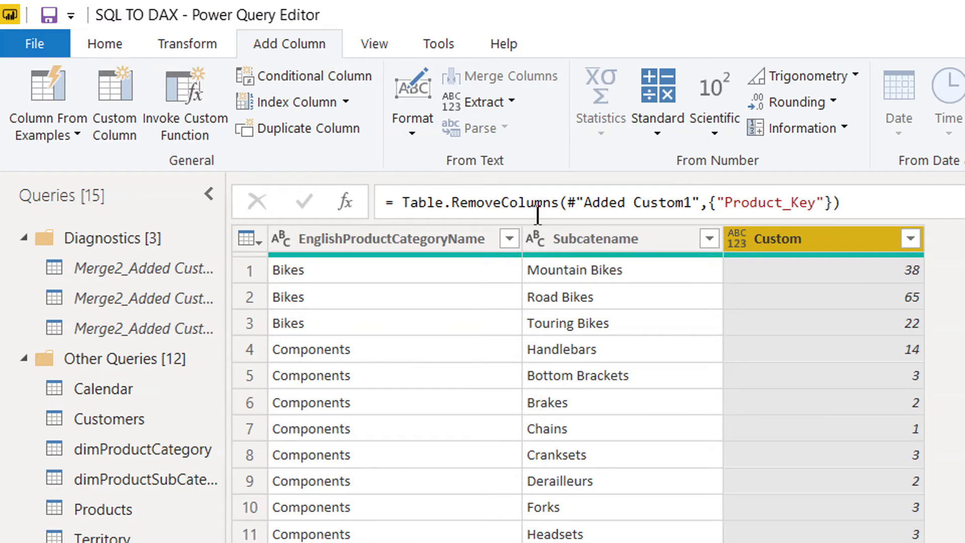
{"action": "left_click", "coordinate": [110, 47]}
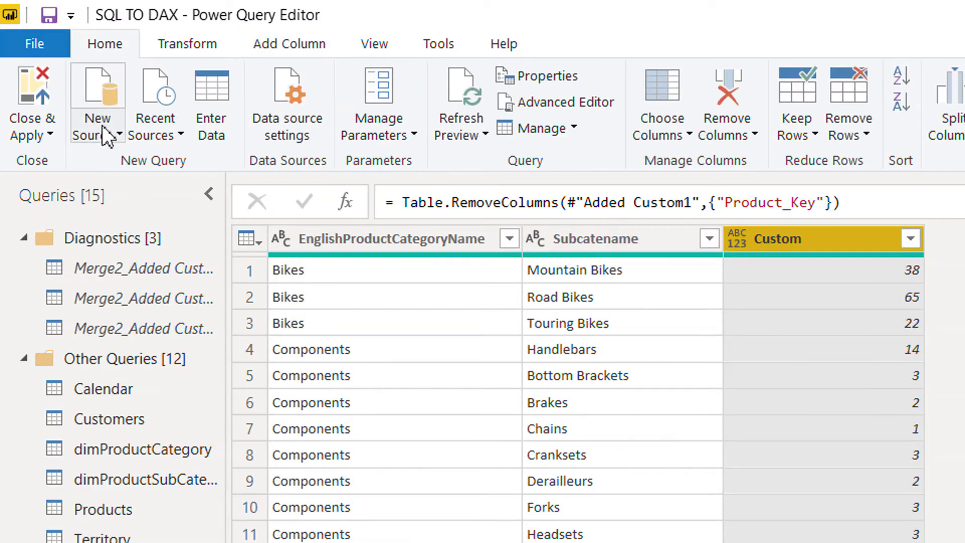
{"action": "left_click", "coordinate": [201, 44]}
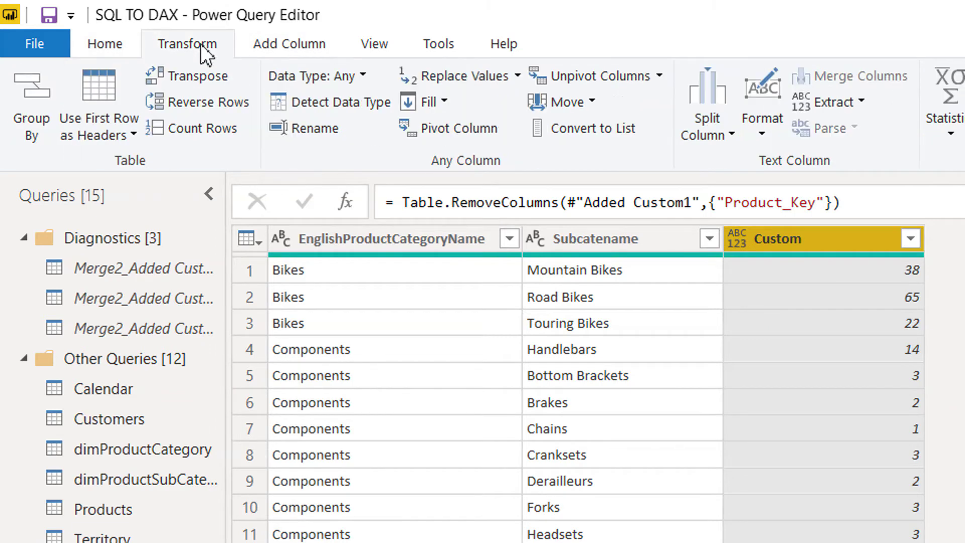
{"action": "left_click", "coordinate": [47, 132]}
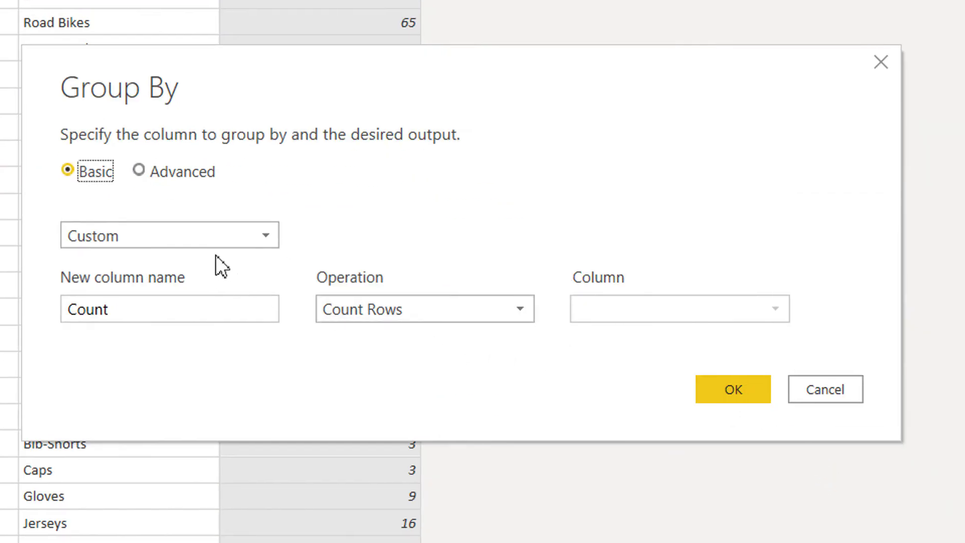
{"action": "left_click", "coordinate": [213, 242]}
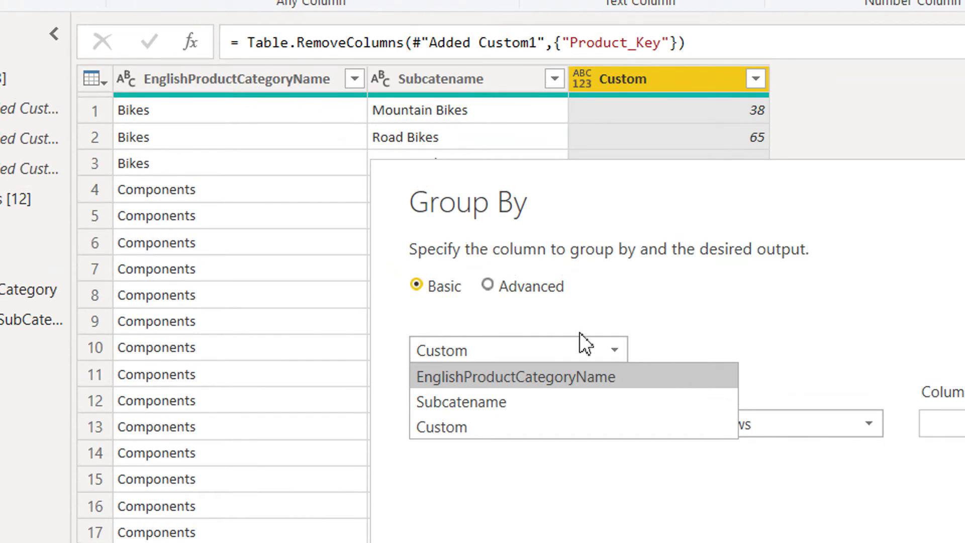
{"action": "left_click", "coordinate": [530, 378]}
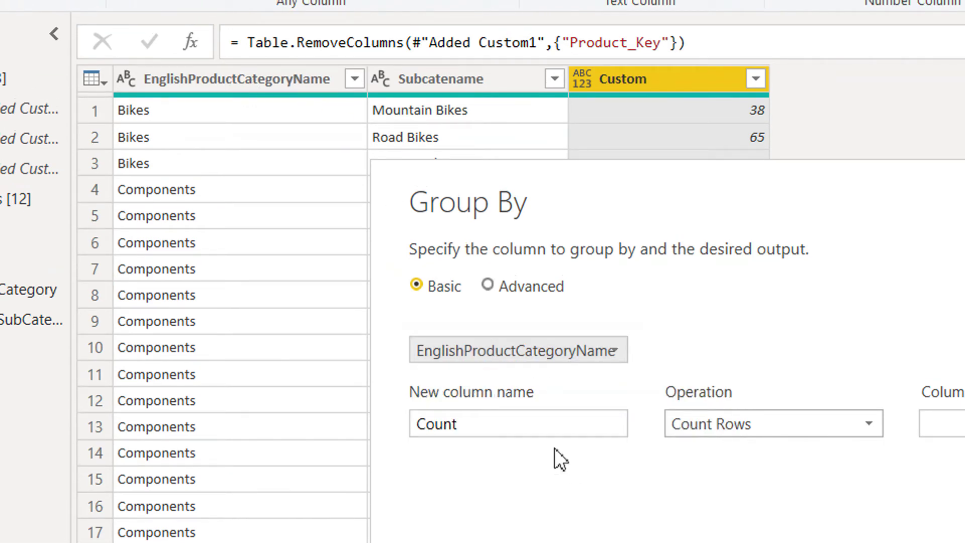
{"action": "left_click", "coordinate": [529, 428]}
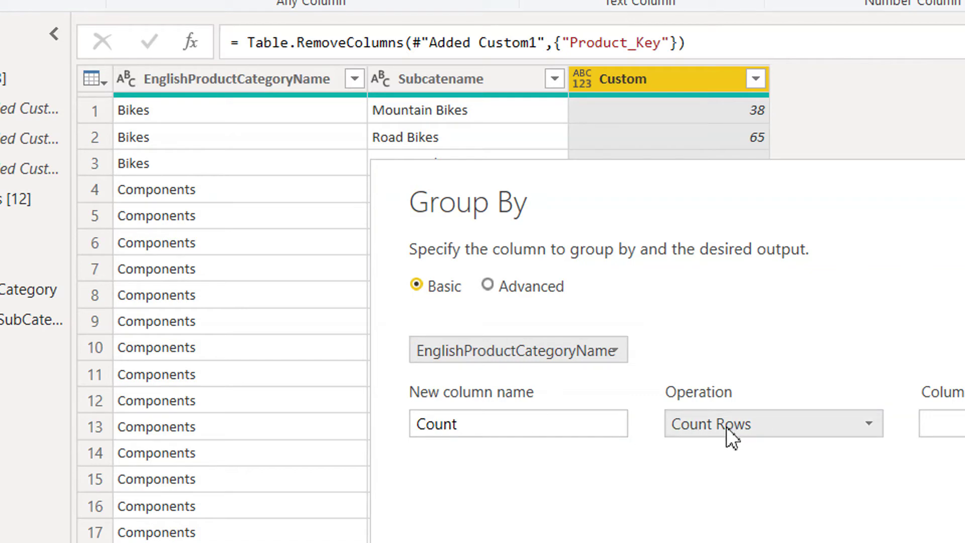
{"action": "left_click", "coordinate": [758, 424]}
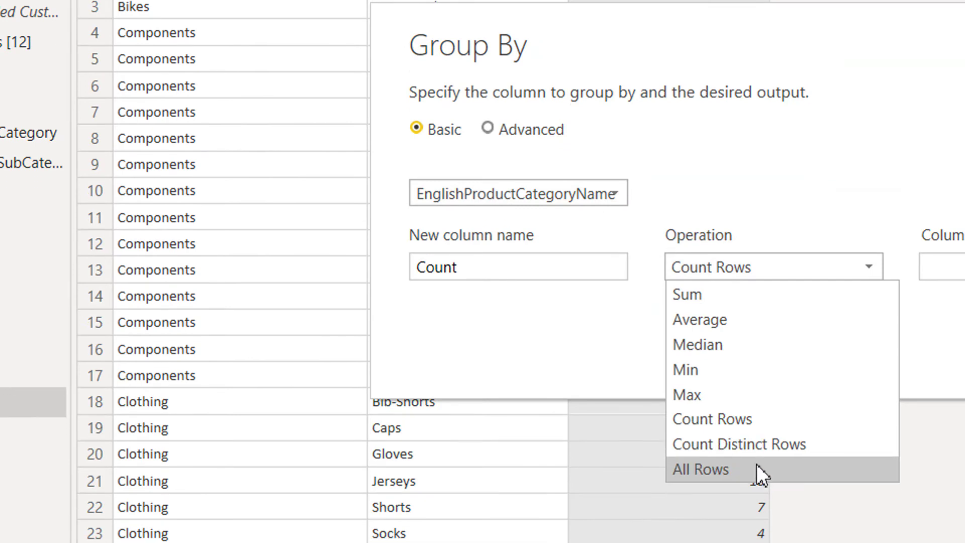
{"action": "left_click", "coordinate": [754, 471]}
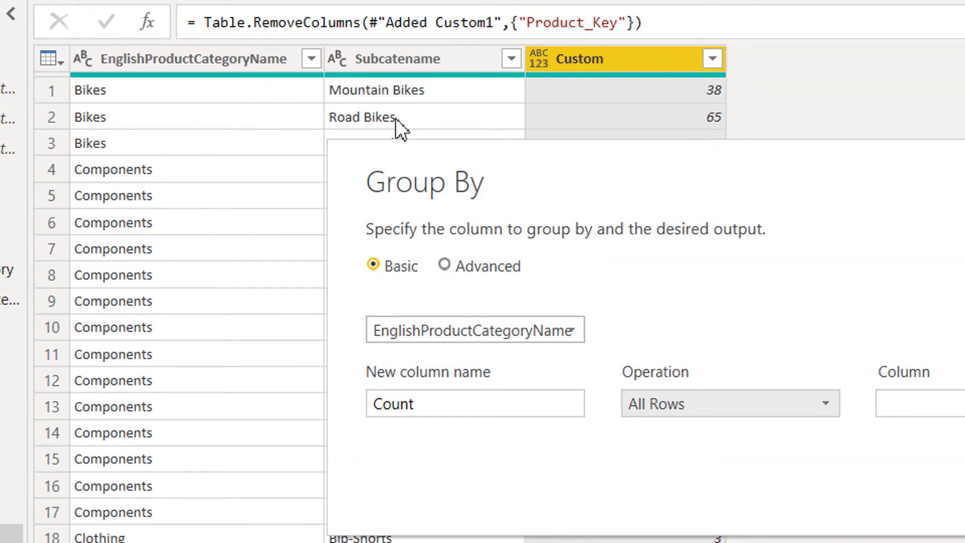
{"action": "left_click", "coordinate": [810, 460]}
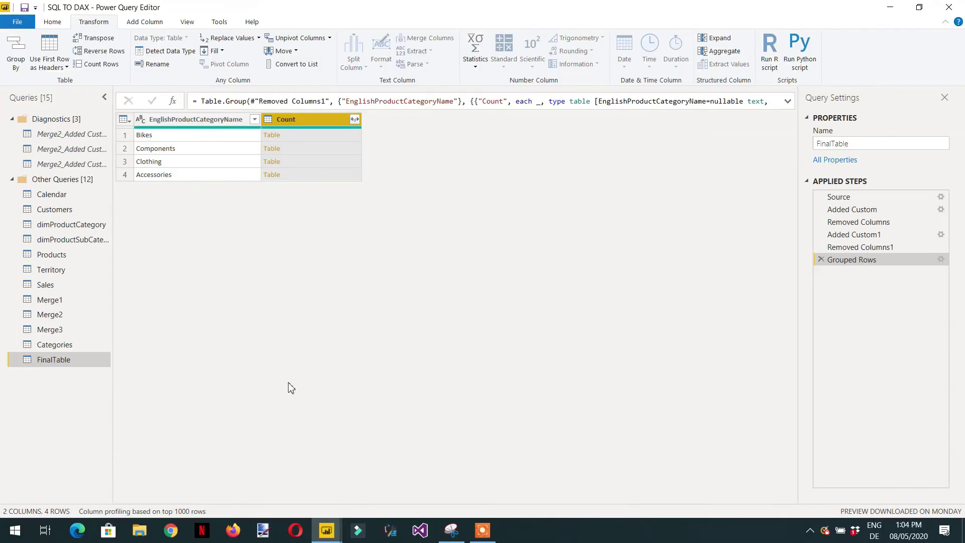
Compare the target result table in Snipping Tool with the nested table of the grouped Bikes row
{"action": "left_click", "coordinate": [451, 530]}
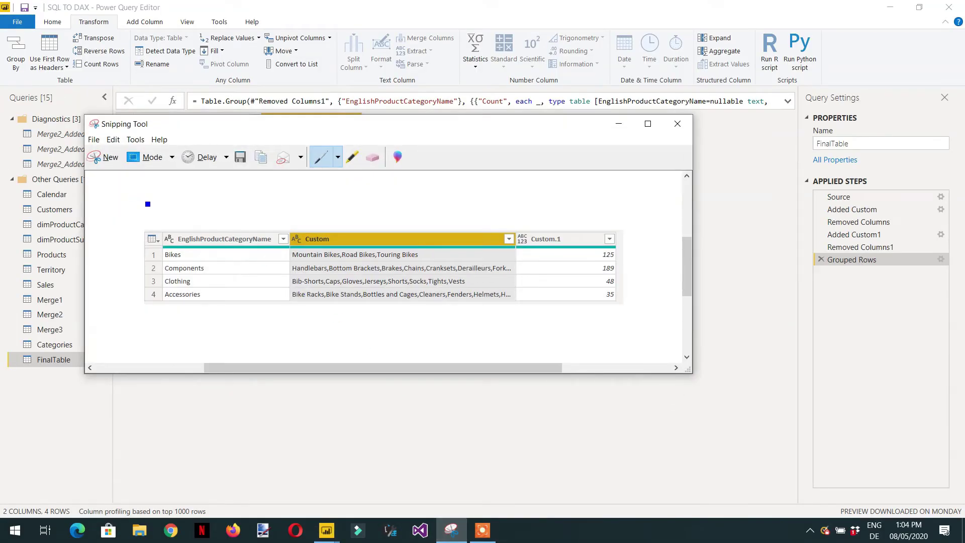
{"action": "left_click_drag", "start_coordinate": [303, 118], "coordinate": [315, 218]}
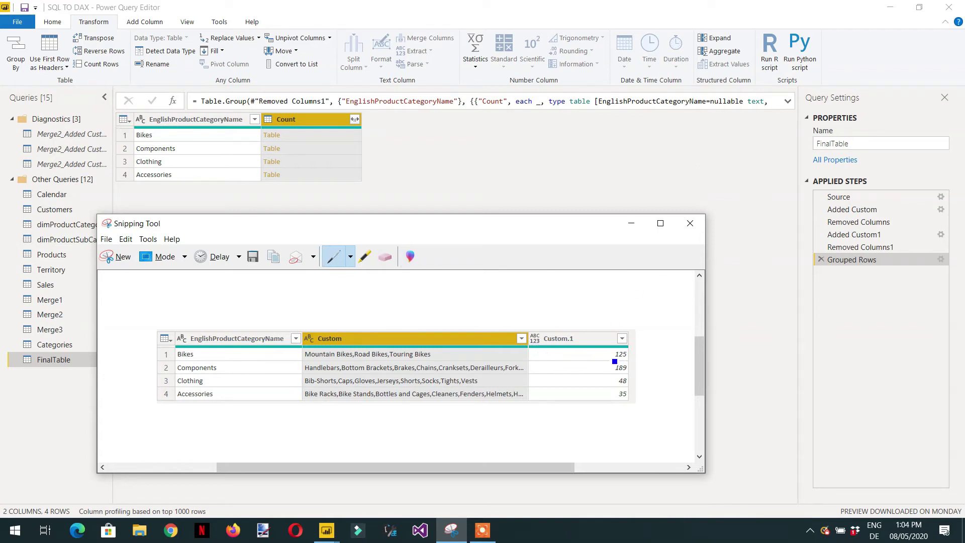
{"action": "left_click", "coordinate": [630, 223]}
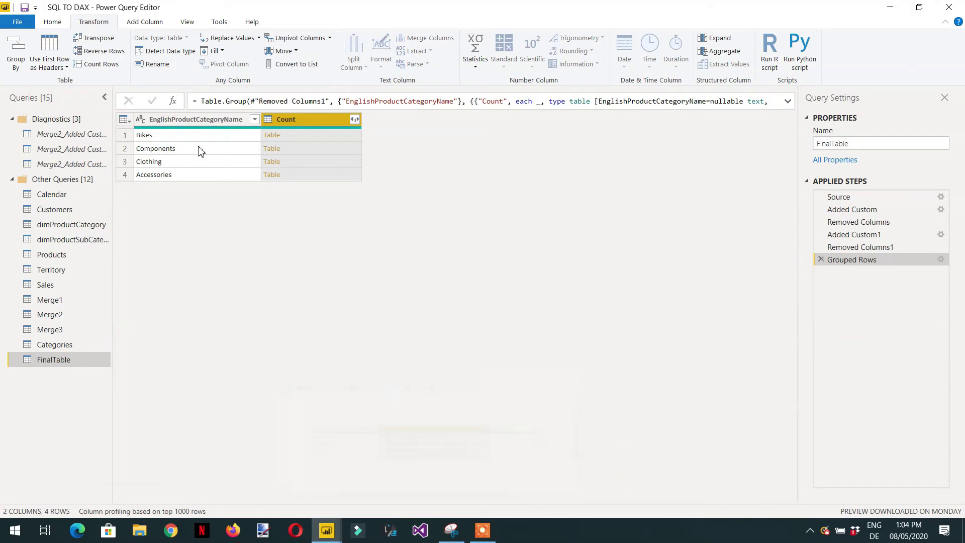
{"action": "left_click", "coordinate": [302, 136]}
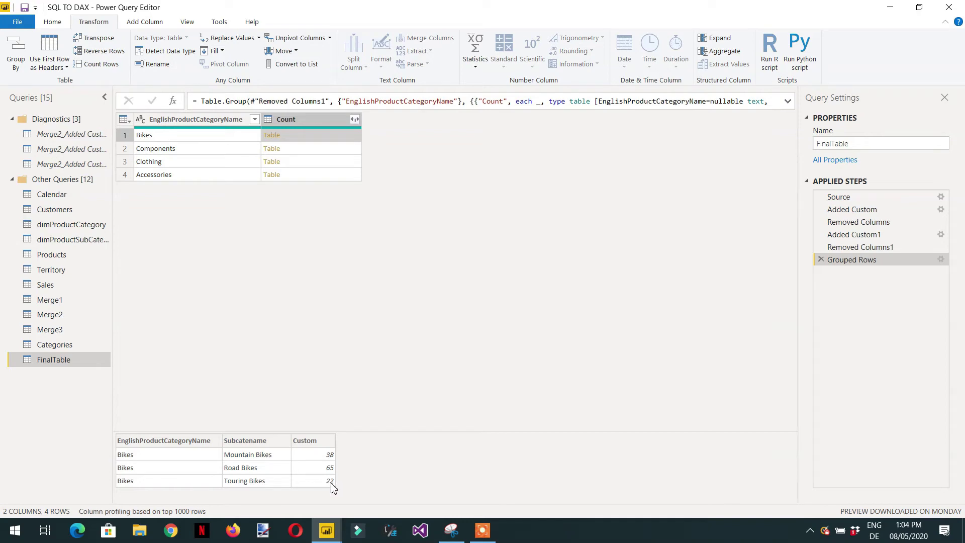
{"action": "left_click", "coordinate": [458, 529]}
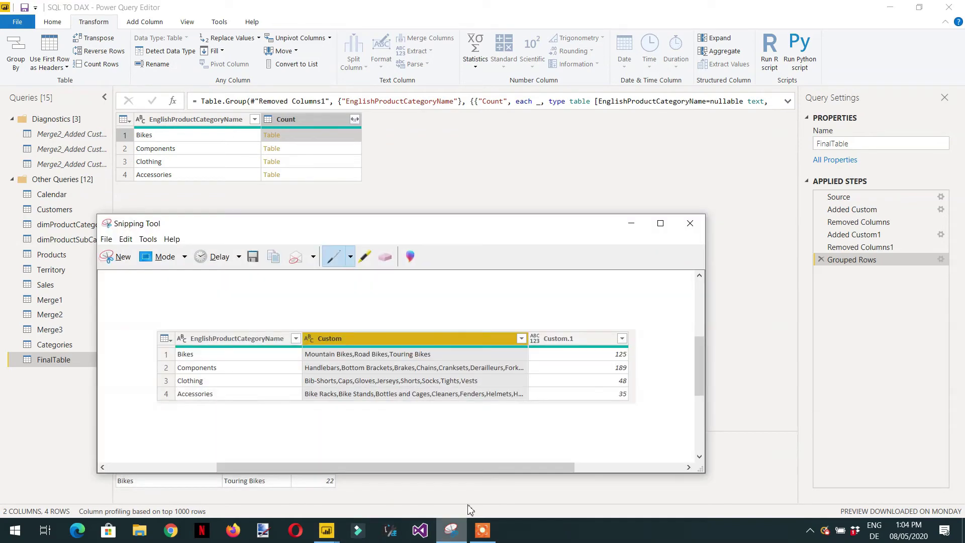
{"action": "left_click", "coordinate": [631, 223]}
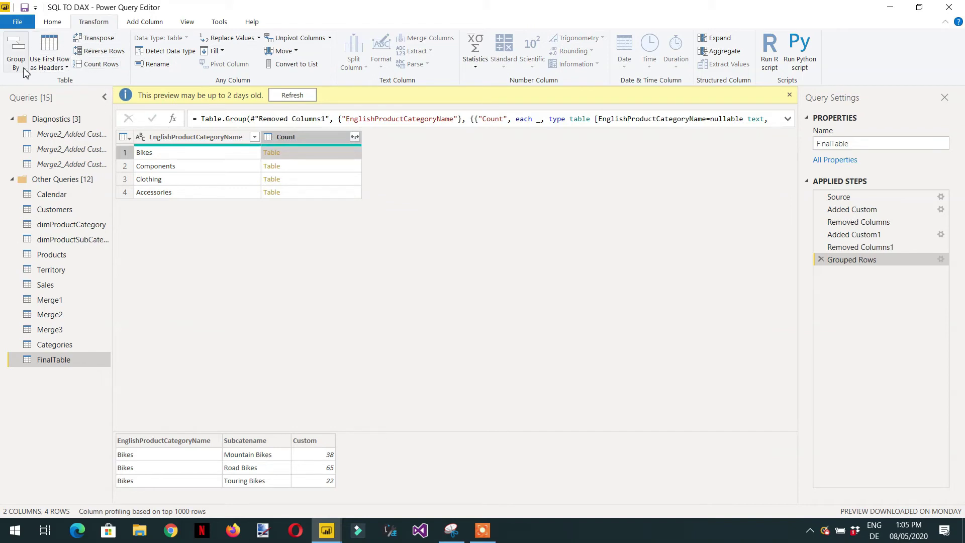
Start a new custom column in the grouped table and name it SubcategoryList
{"action": "left_click", "coordinate": [150, 23]}
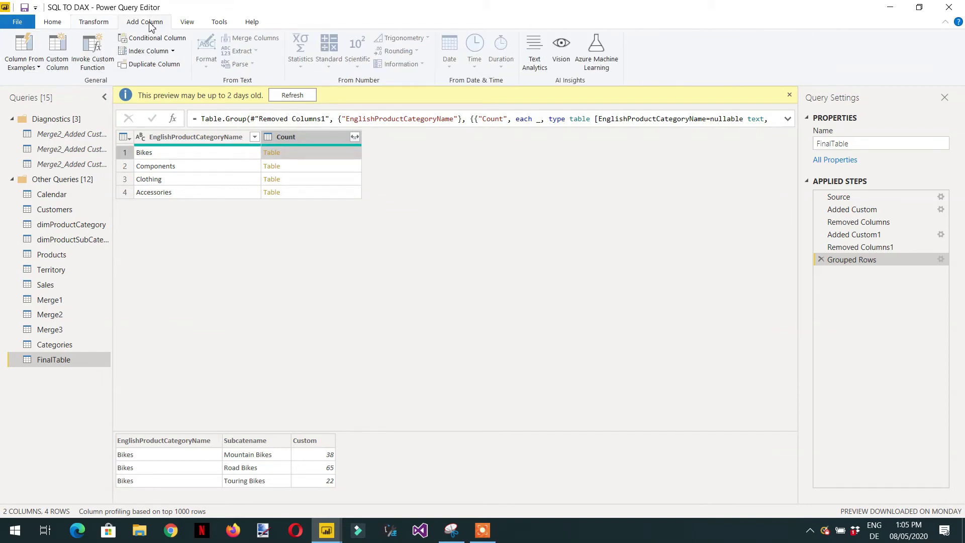
{"action": "left_click", "coordinate": [65, 70]}
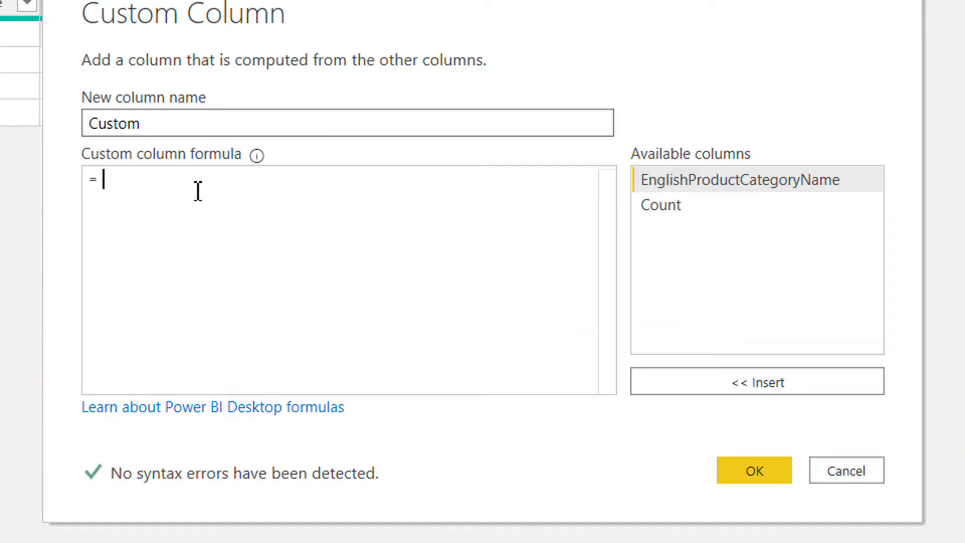
{"action": "key", "text": "ctrl+a"}
{"action": "type", "text": "Subcate"}
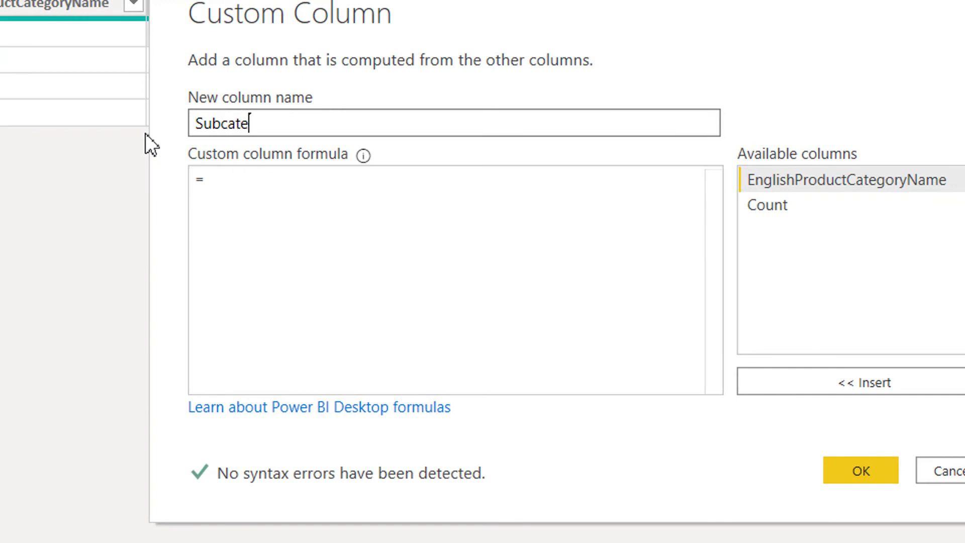
{"action": "type", "text": "goryList"}
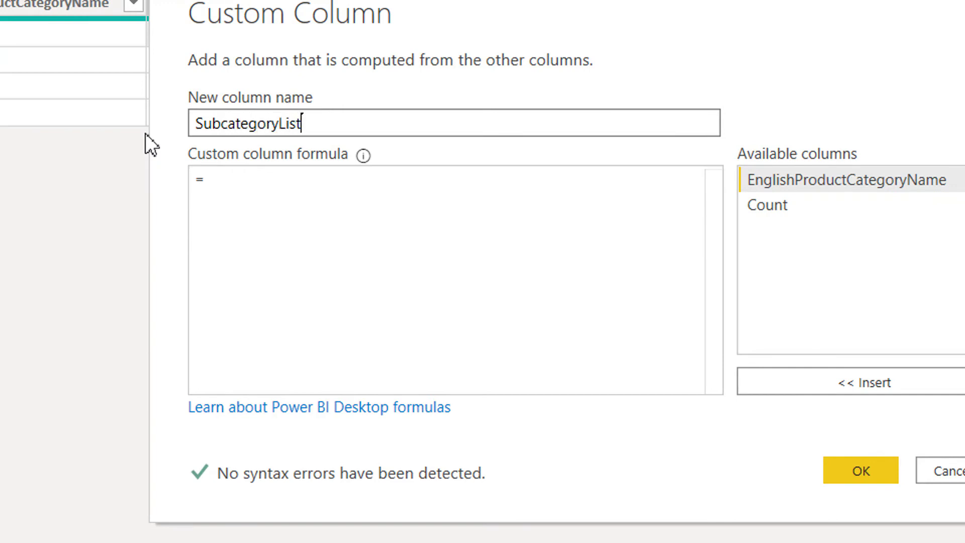
Begin the SubcategoryList formula with the Table.Column function
{"action": "left_click", "coordinate": [274, 180]}
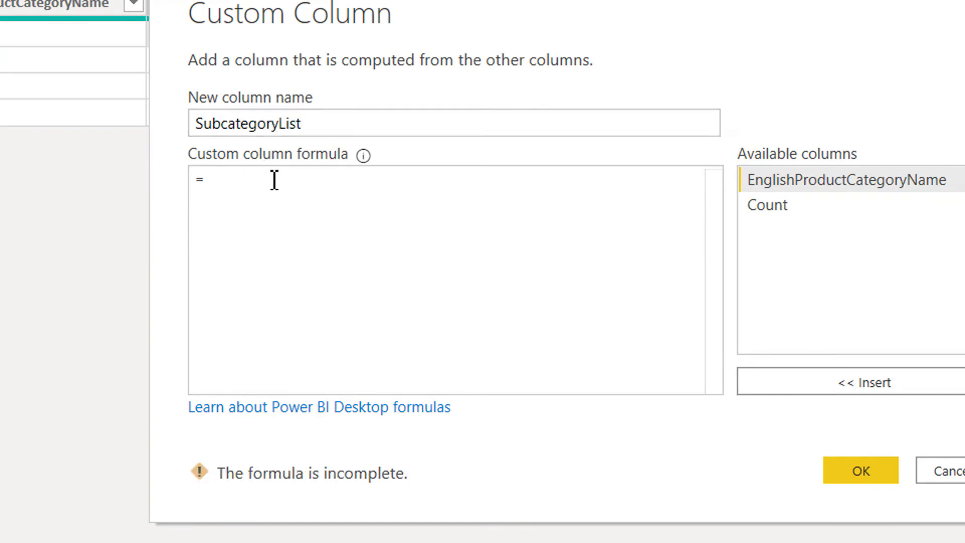
{"action": "type", "text": "colum"}
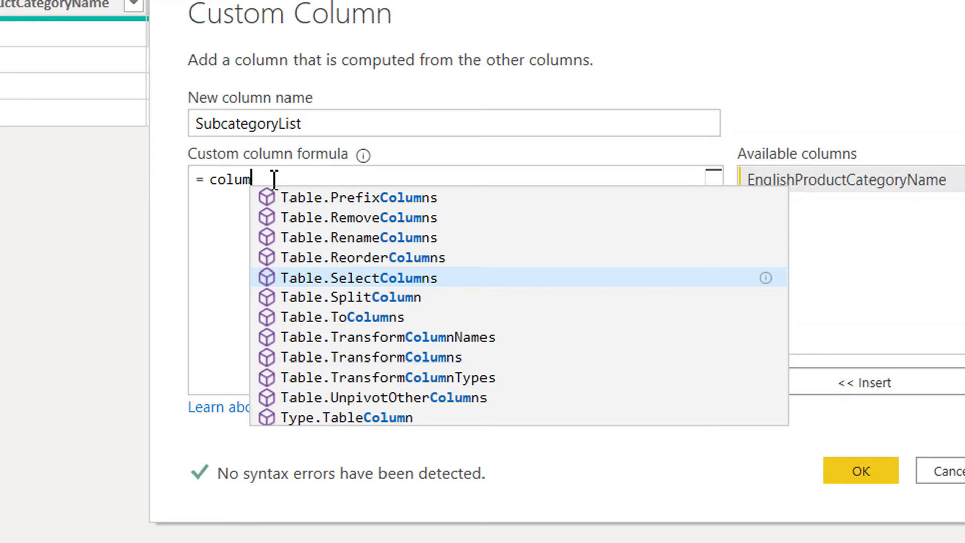
{"action": "key", "text": "BackSpace"}
{"action": "key", "text": "BackSpace"}
{"action": "key", "text": "BackSpace"}
{"action": "key", "text": "BackSpace"}
{"action": "key", "text": "BackSpace"}
{"action": "type", "text": "Table.colun"}
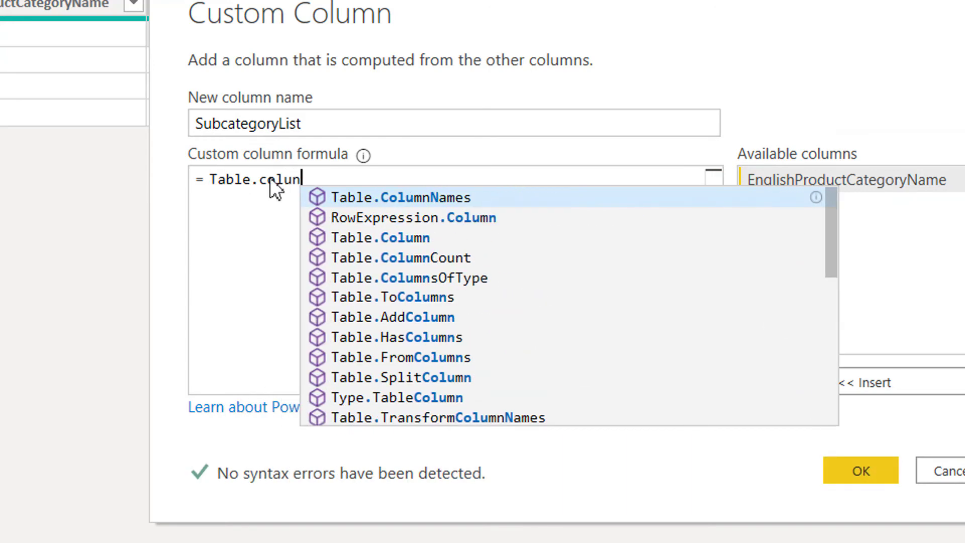
{"action": "key", "text": "BackSpace"}
{"action": "type", "text": "mn"}
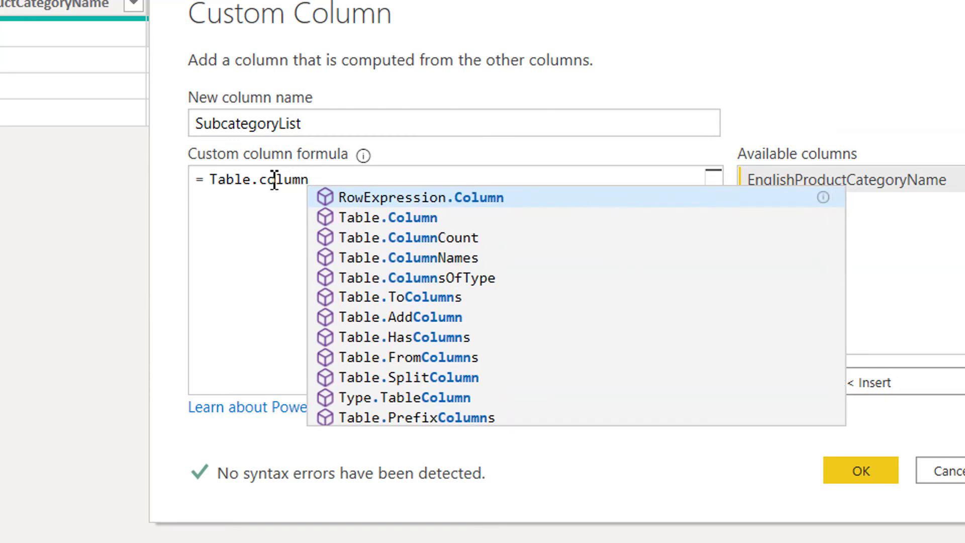
{"action": "left_click", "coordinate": [371, 217]}
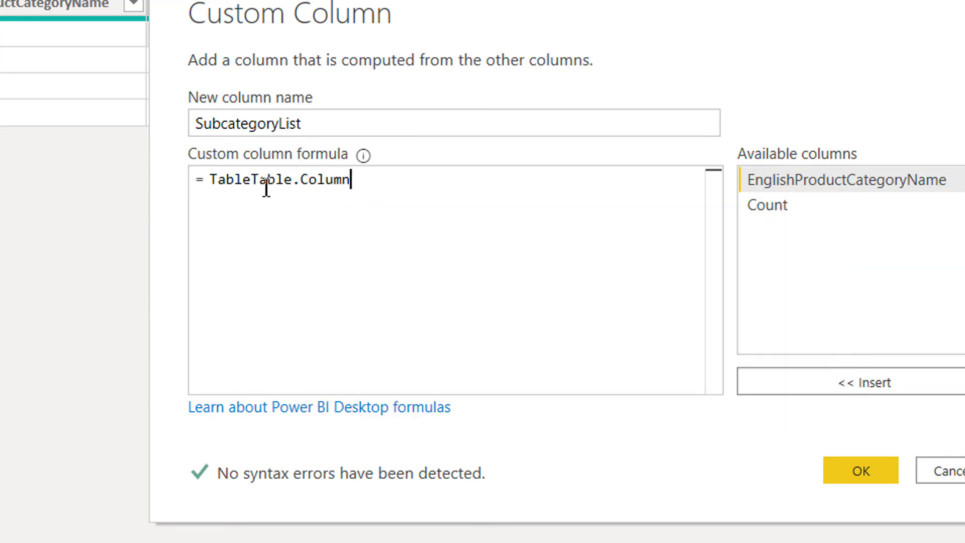
{"action": "key", "text": "Left"}
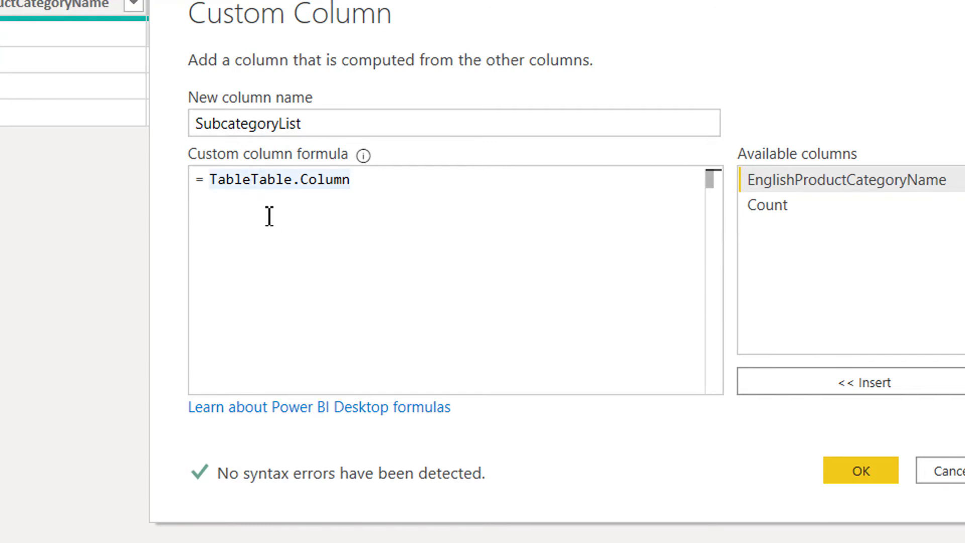
{"action": "key", "text": "BackSpace"}
{"action": "key", "text": "BackSpace"}
{"action": "key", "text": "BackSpace"}
{"action": "key", "text": "BackSpace"}
{"action": "key", "text": "BackSpace"}
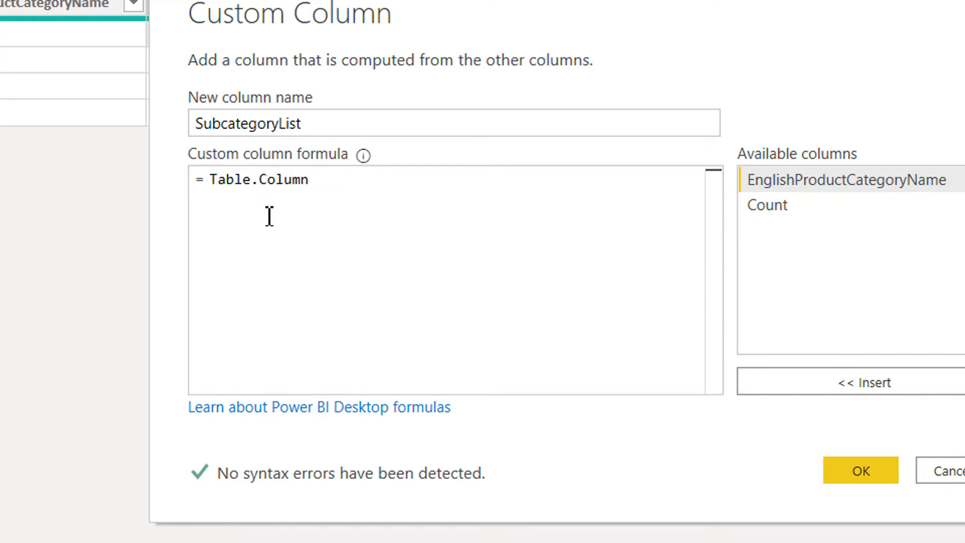
Complete the formula as Table.Column([Count],"subcatename") and create the SubcategoryList column
{"action": "left_click", "coordinate": [327, 189]}
{"action": "type", "text": "("}
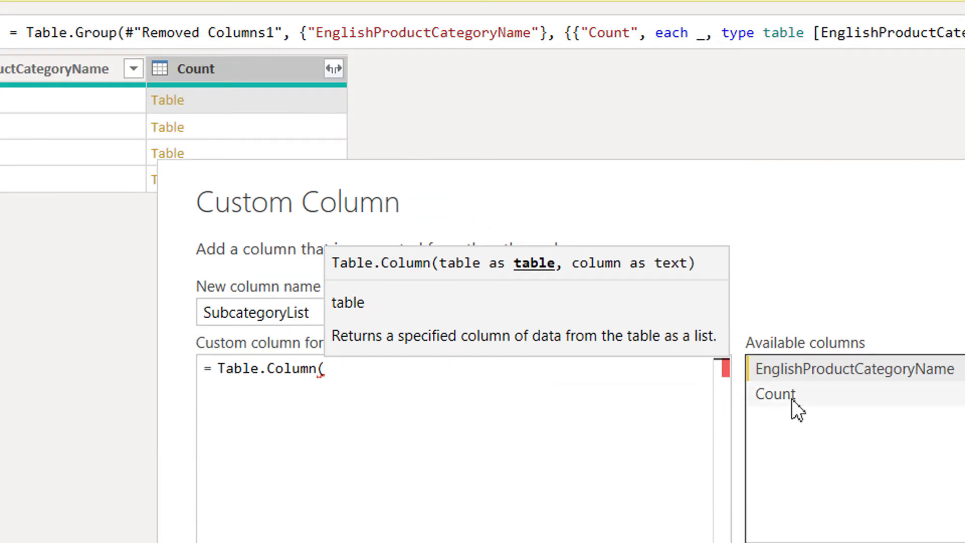
{"action": "double_click", "coordinate": [784, 402]}
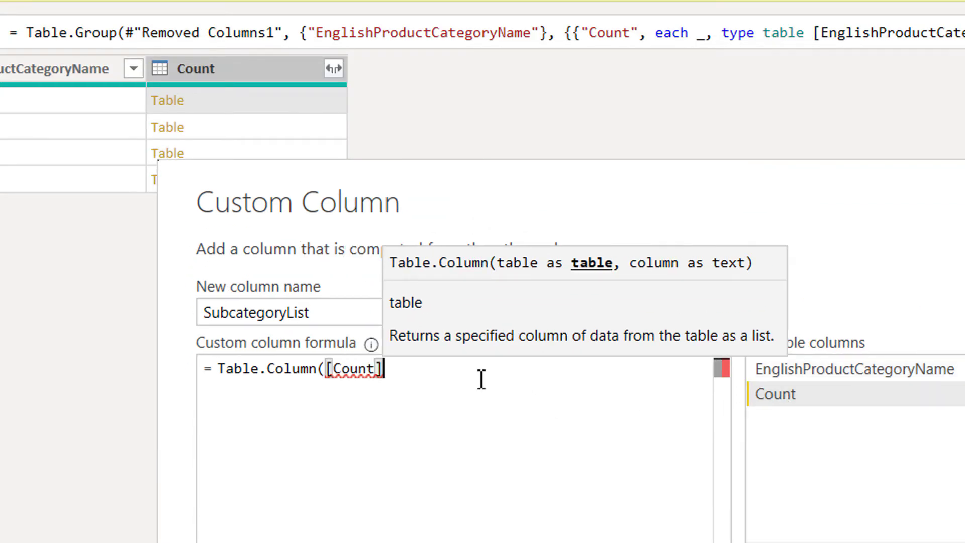
{"action": "left_click_drag", "start_coordinate": [436, 195], "coordinate": [472, 164]}
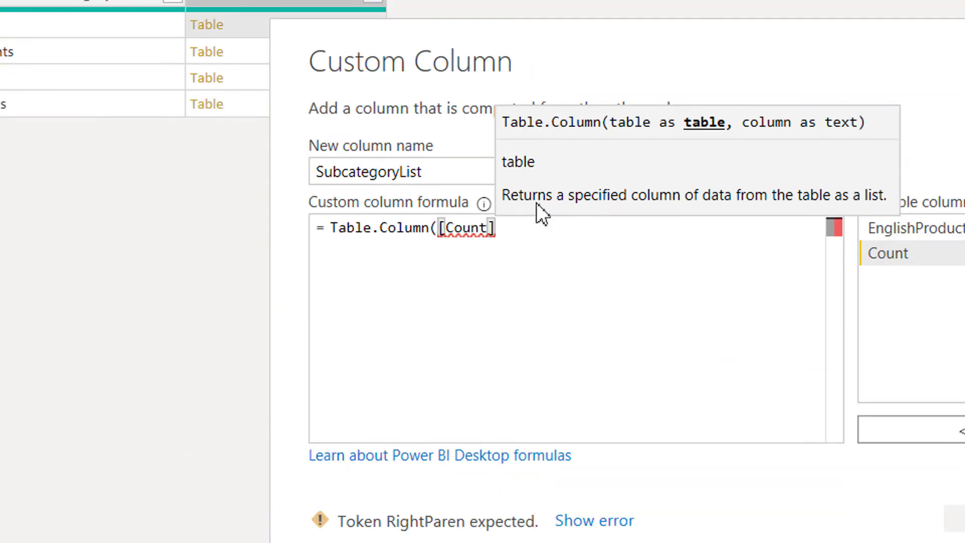
{"action": "type", "text": ","}
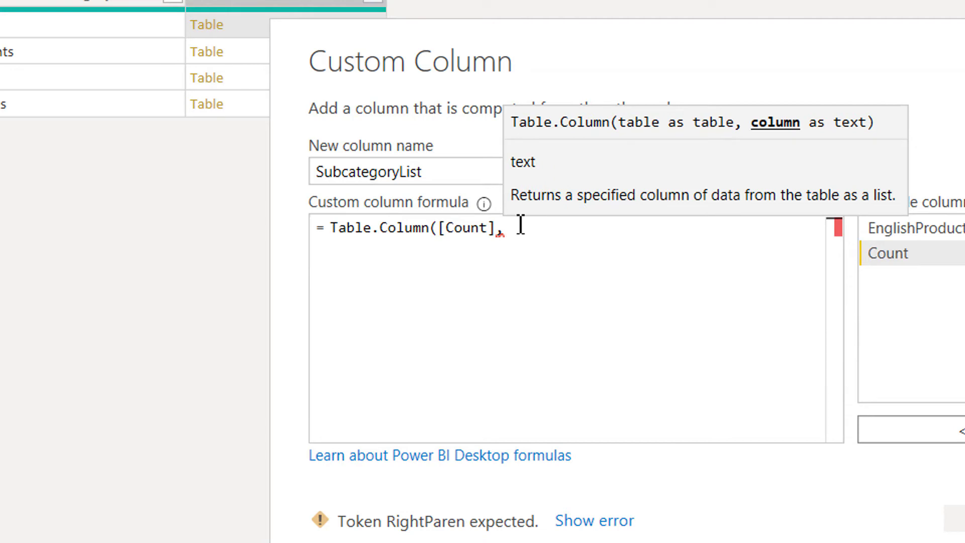
{"action": "type", "text": "\"subv"}
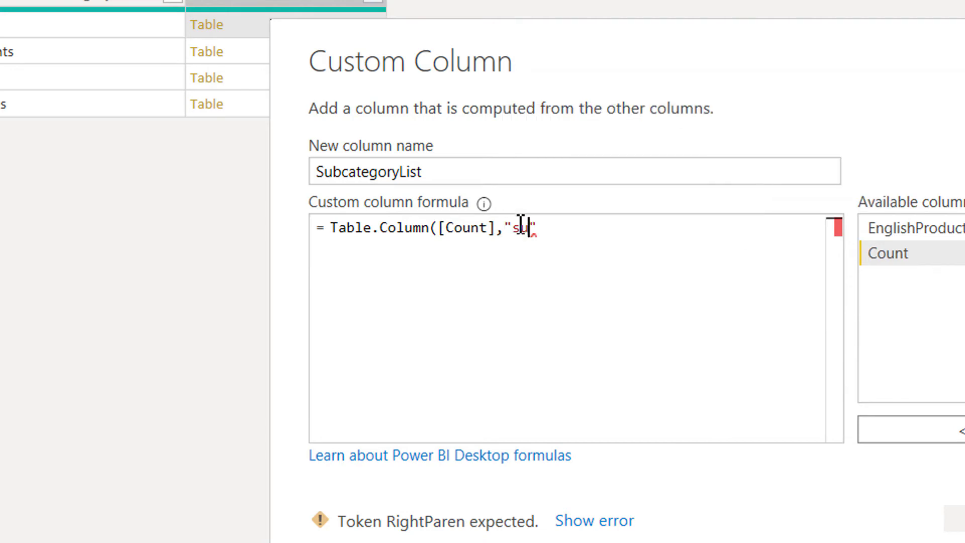
{"action": "key", "text": "BackSpace"}
{"action": "type", "text": "cate"}
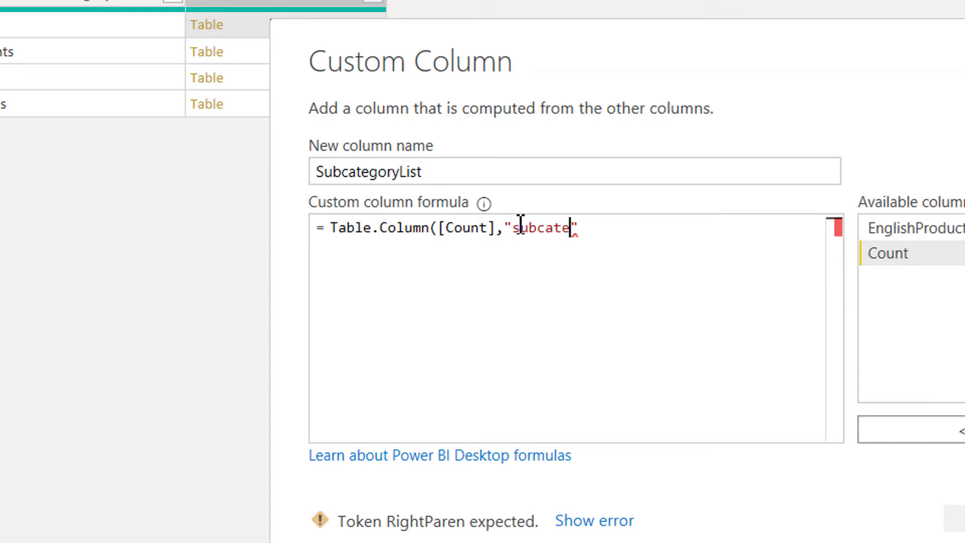
{"action": "type", "text": "name\")"}
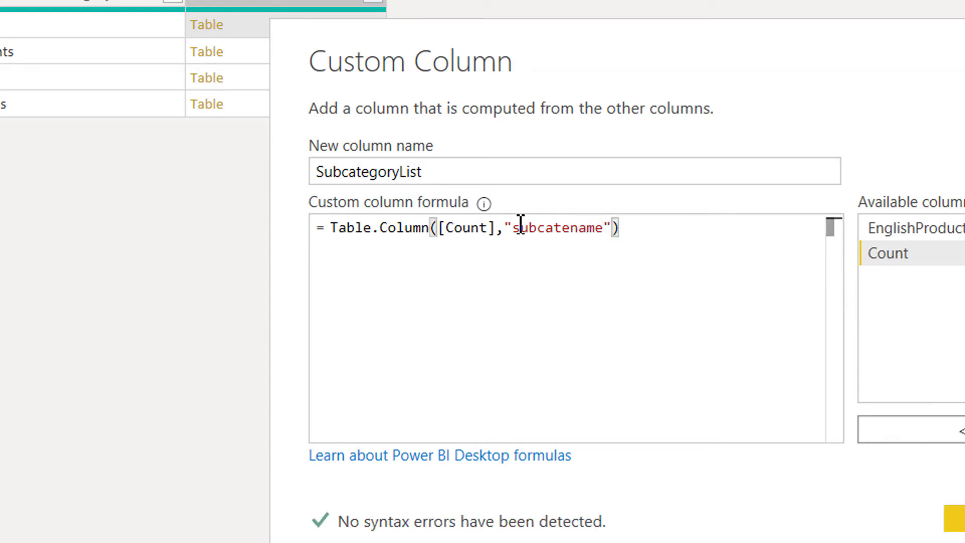
{"action": "left_click", "coordinate": [954, 518]}
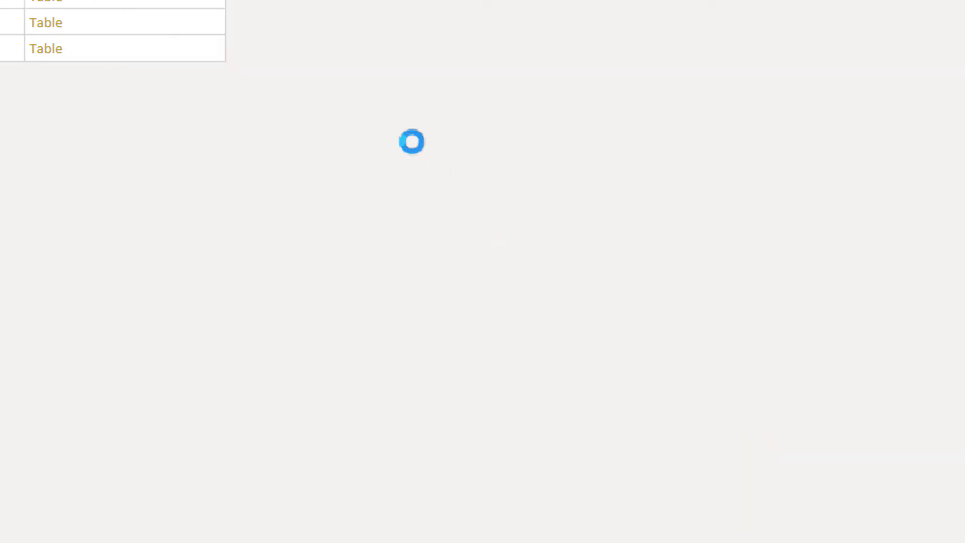
Check a SubcategoryList result, the column's formula and the column names inside the nested Count table
{"action": "left_click", "coordinate": [375, 158]}
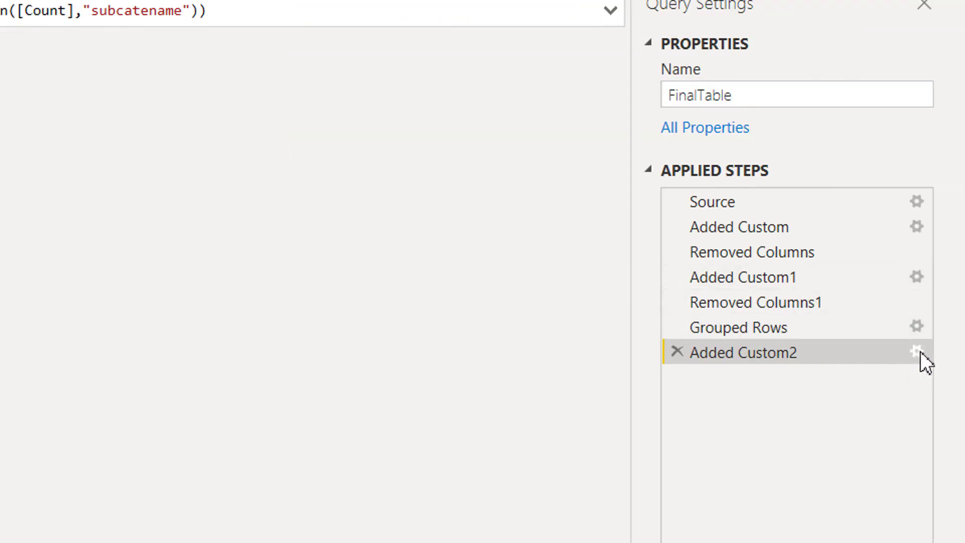
{"action": "left_click", "coordinate": [916, 351]}
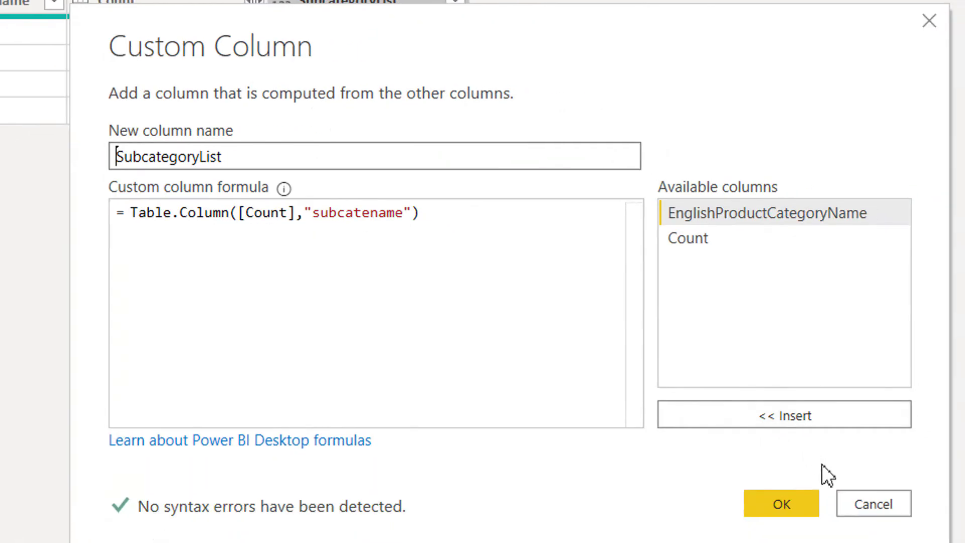
{"action": "left_click", "coordinate": [867, 505]}
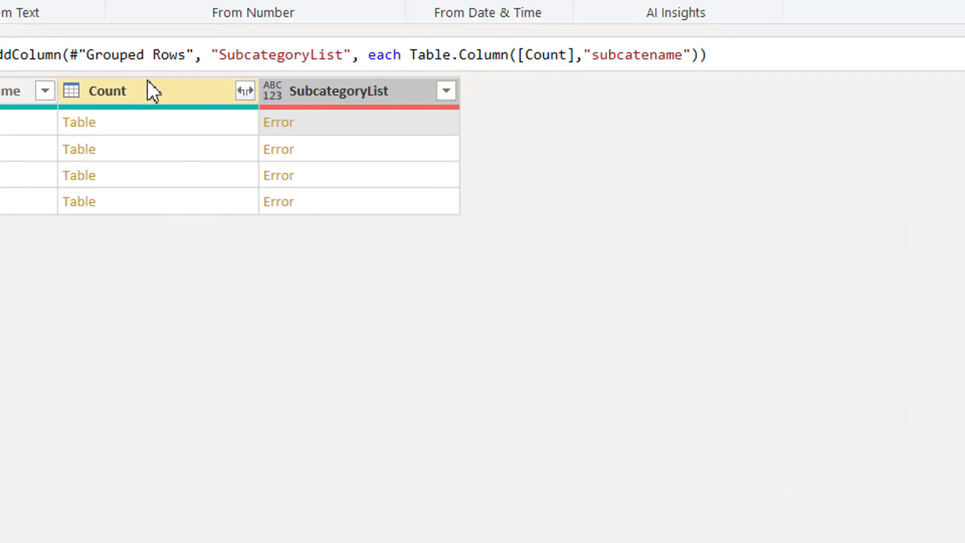
{"action": "left_click", "coordinate": [158, 132]}
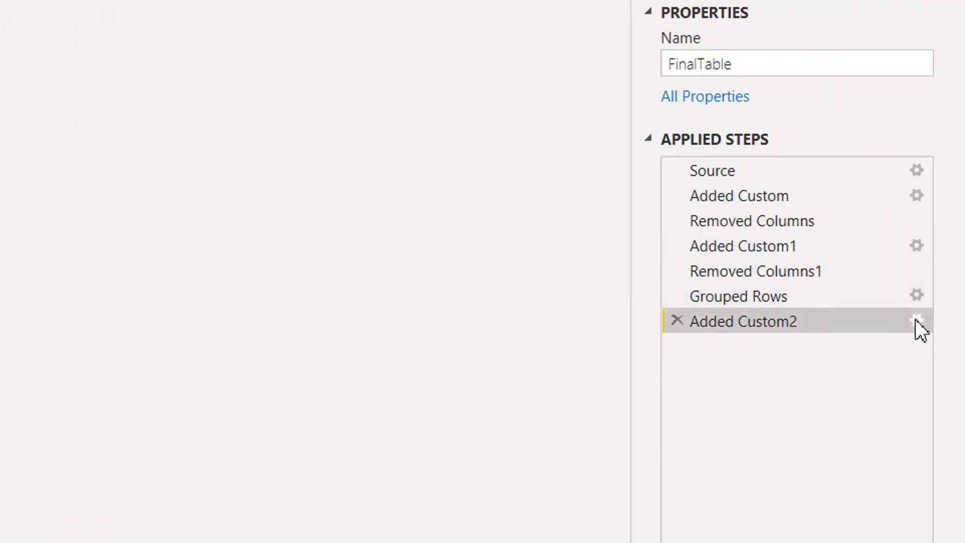
Correct the column reference in the SubcategoryList formula to "Subcatename" with a capital S
{"action": "left_click", "coordinate": [917, 321]}
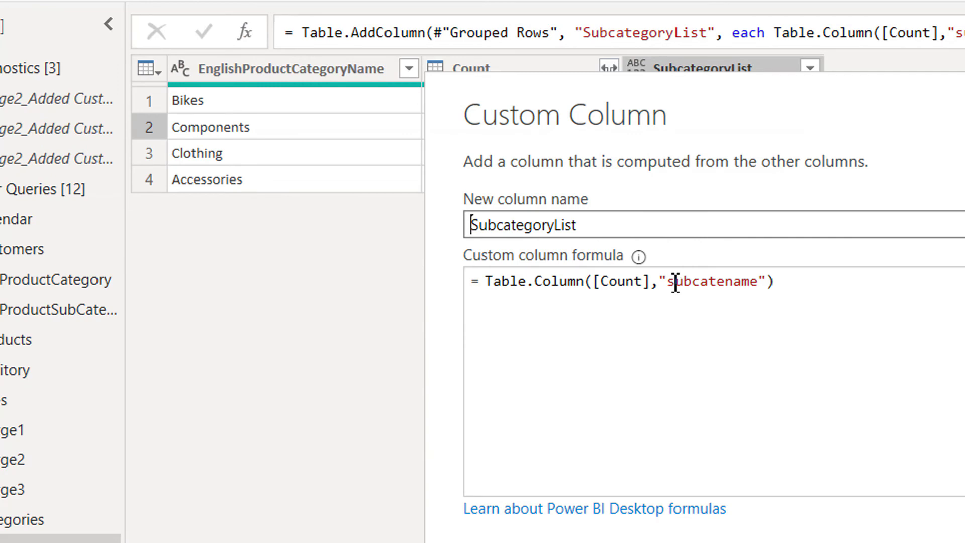
{"action": "left_click", "coordinate": [675, 281]}
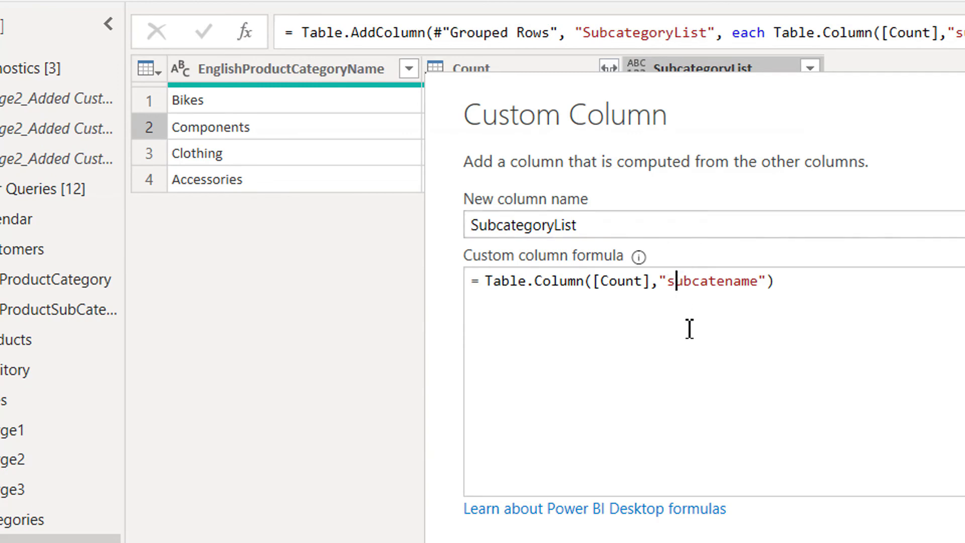
{"action": "key", "text": "BackSpace"}
{"action": "type", "text": "S"}
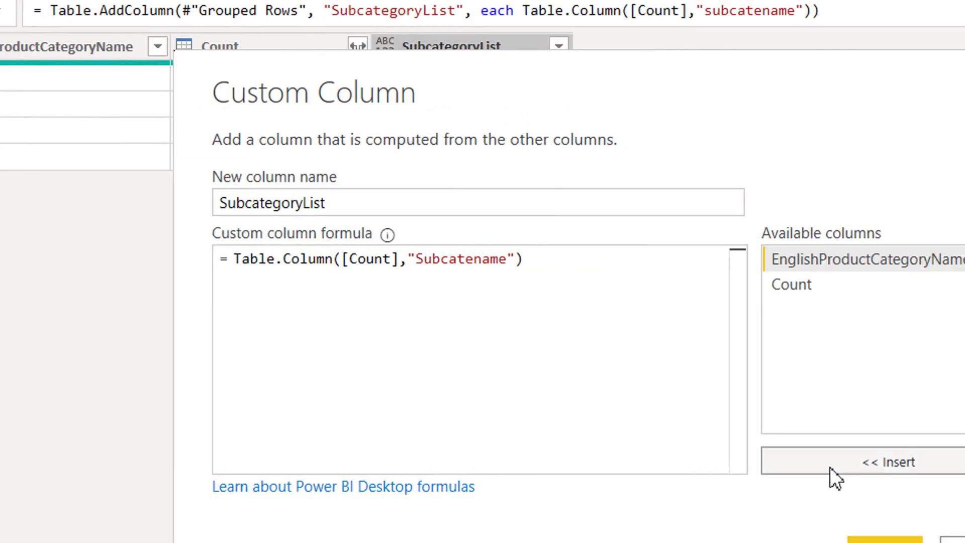
{"action": "left_click", "coordinate": [964, 542]}
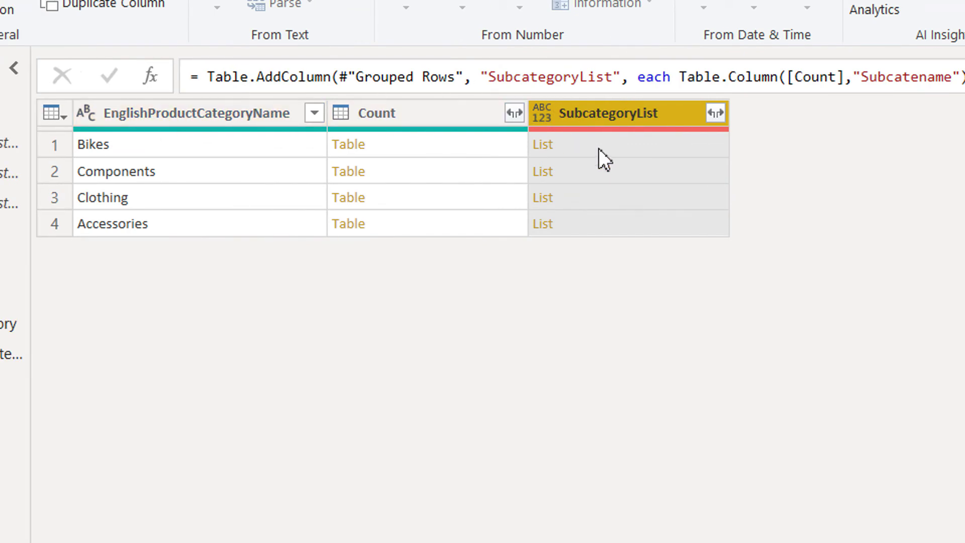
Preview the Bikes row's subcategory list and extract the SubcategoryList values as text with a comma delimiter
{"action": "left_click", "coordinate": [598, 149]}
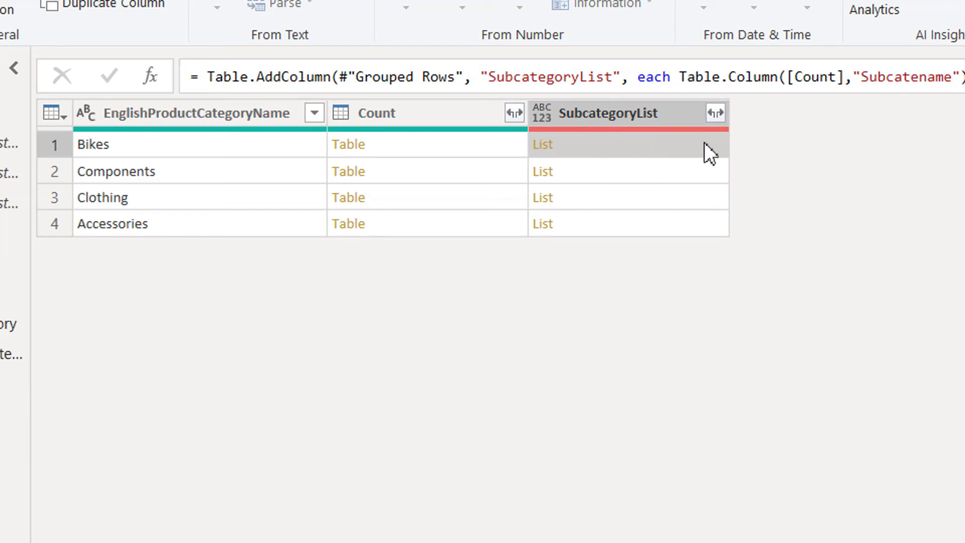
{"action": "left_click", "coordinate": [715, 113]}
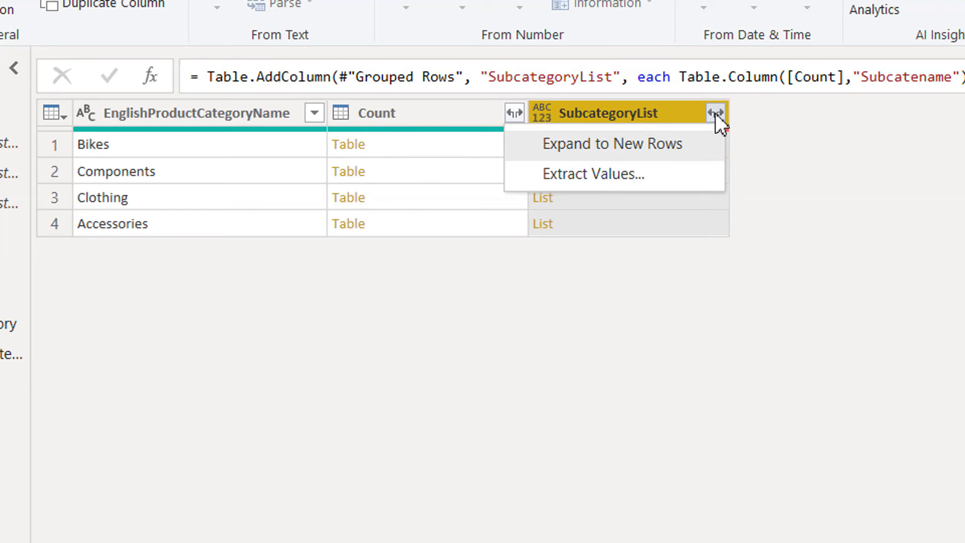
{"action": "left_click", "coordinate": [634, 175]}
{"action": "left_click", "coordinate": [589, 384]}
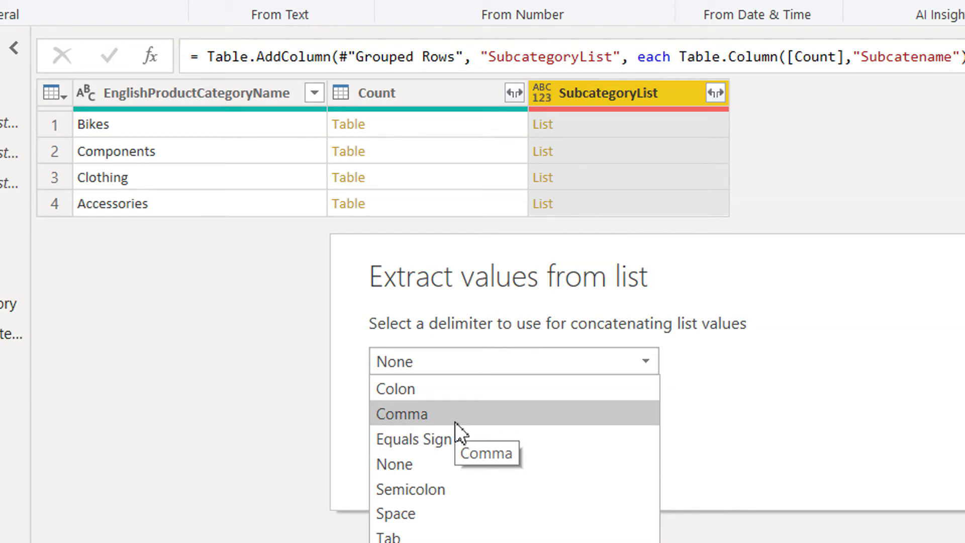
{"action": "left_click", "coordinate": [454, 413]}
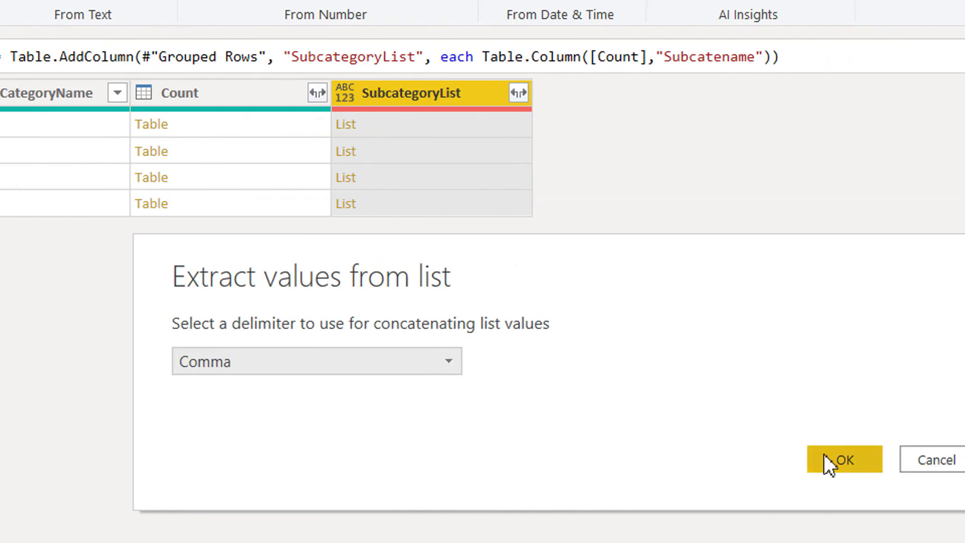
{"action": "left_click", "coordinate": [817, 452]}
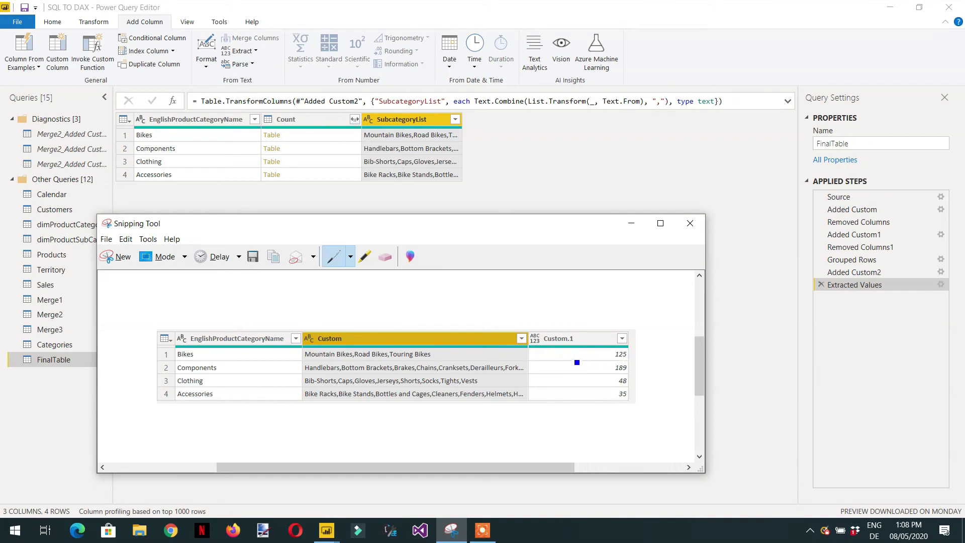
Put the reference snip away and start a new custom column named ProductCount
{"action": "left_click", "coordinate": [631, 224]}
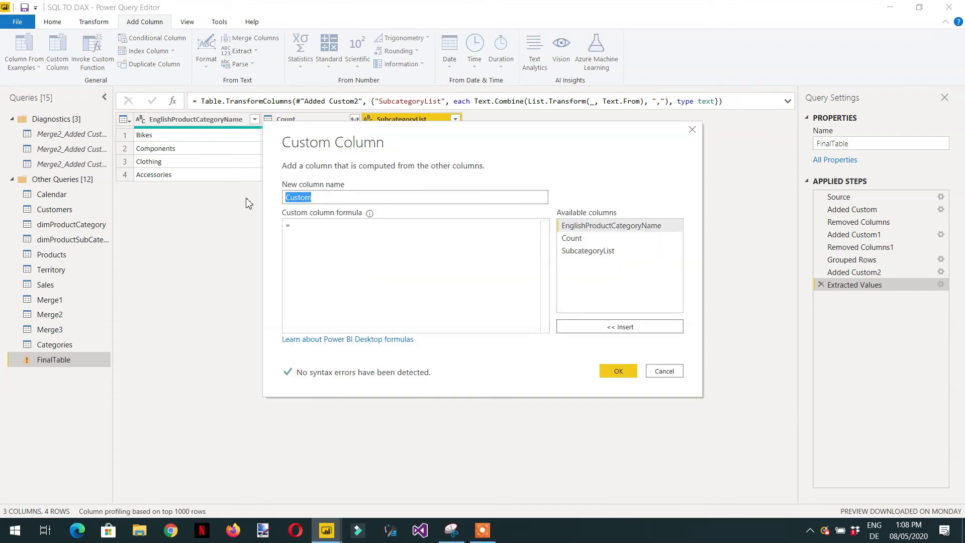
{"action": "type", "text": "ProductCoun"}
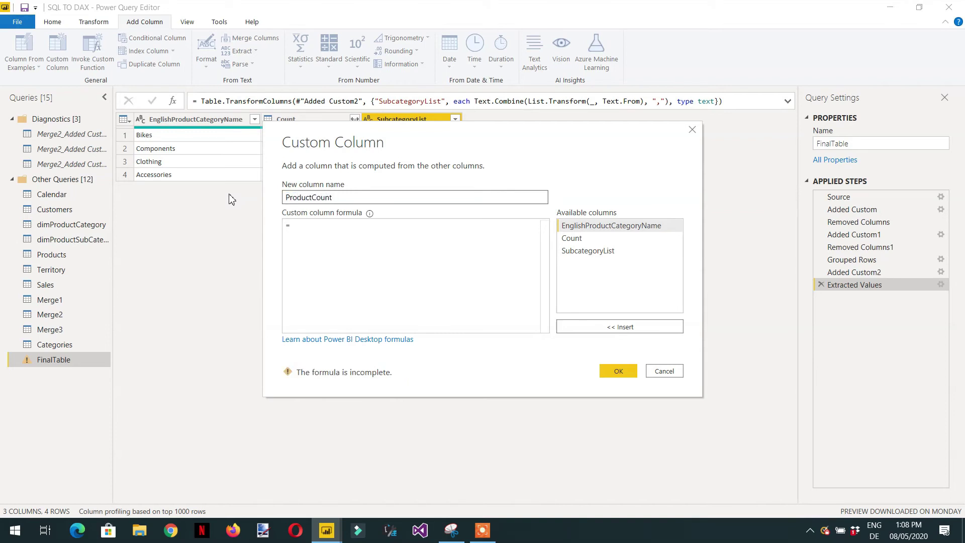
{"action": "left_click", "coordinate": [338, 240]}
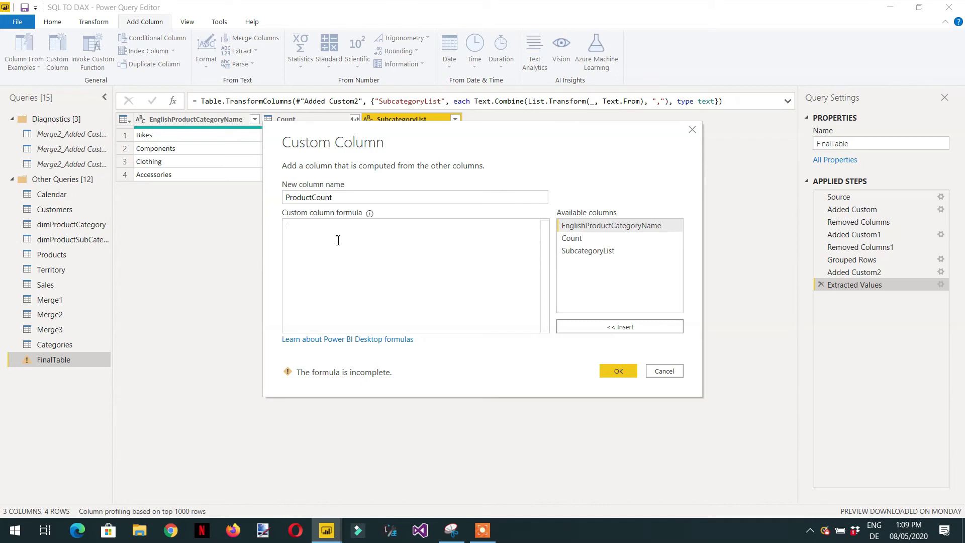
Begin the ProductCount formula with the Table.Column function
{"action": "type", "text": "li"}
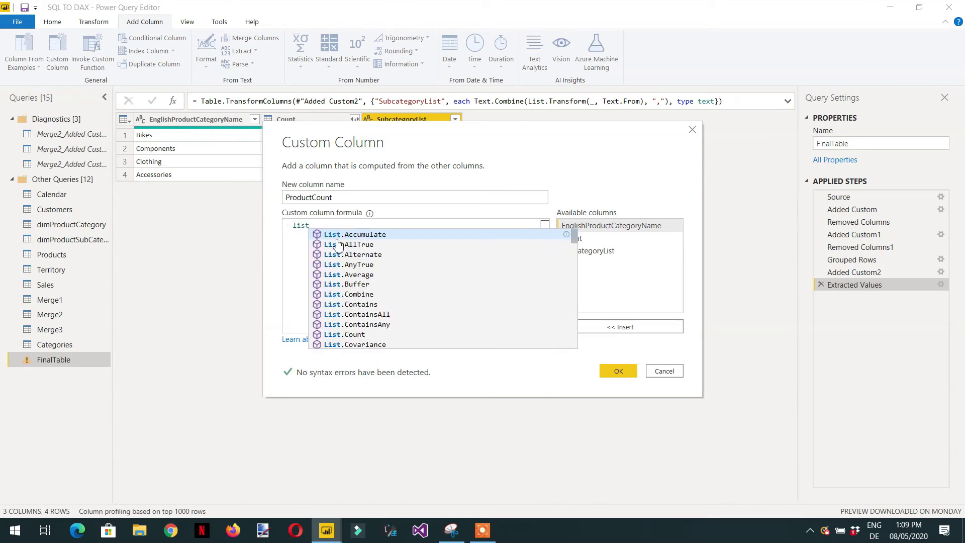
{"action": "key", "text": "BackSpace"}
{"action": "key", "text": "BackSpace"}
{"action": "type", "text": "Table."}
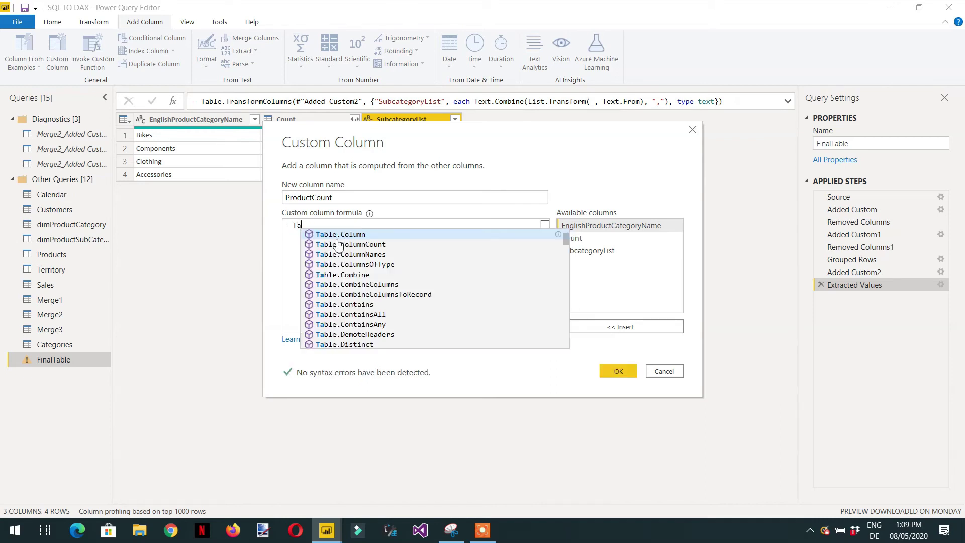
{"action": "key", "text": "Return"}
{"action": "key", "text": "BackSpace"}
{"action": "key", "text": "BackSpace"}
{"action": "key", "text": "BackSpace"}
{"action": "key", "text": "BackSpace"}
{"action": "key", "text": "BackSpace"}
{"action": "key", "text": "BackSpace"}
{"action": "key", "text": "BackSpace"}
{"action": "key", "text": "BackSpace"}
{"action": "type", "text": ".Col"}
{"action": "key", "text": "Return"}
{"action": "key", "text": "ctrl+Left"}
{"action": "key", "text": "BackSpace"}
{"action": "key", "text": "BackSpace"}
{"action": "key", "text": "BackSpace"}
{"action": "key", "text": "BackSpace"}
{"action": "key", "text": "BackSpace"}
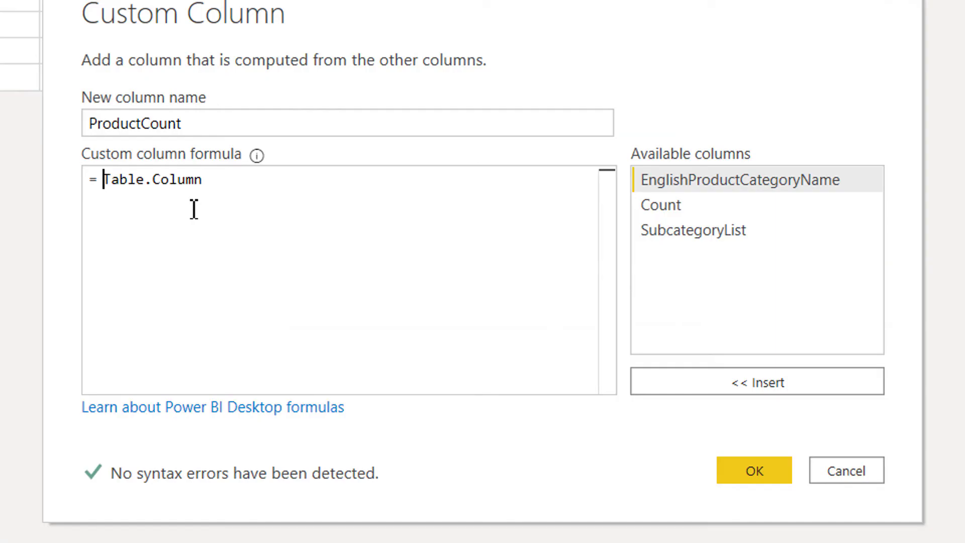
Complete the formula as Table.Column([Count],"Custom") and create the ProductCount column
{"action": "key", "text": "Right"}
{"action": "key", "text": "Right"}
{"action": "key", "text": "Right"}
{"action": "key", "text": "Right"}
{"action": "key", "text": "Right"}
{"action": "key", "text": "Right"}
{"action": "key", "text": "Right"}
{"action": "key", "text": "Right"}
{"action": "key", "text": "Right"}
{"action": "key", "text": "Right"}
{"action": "key", "text": "Right"}
{"action": "key", "text": "Right"}
{"action": "type", "text": "("}
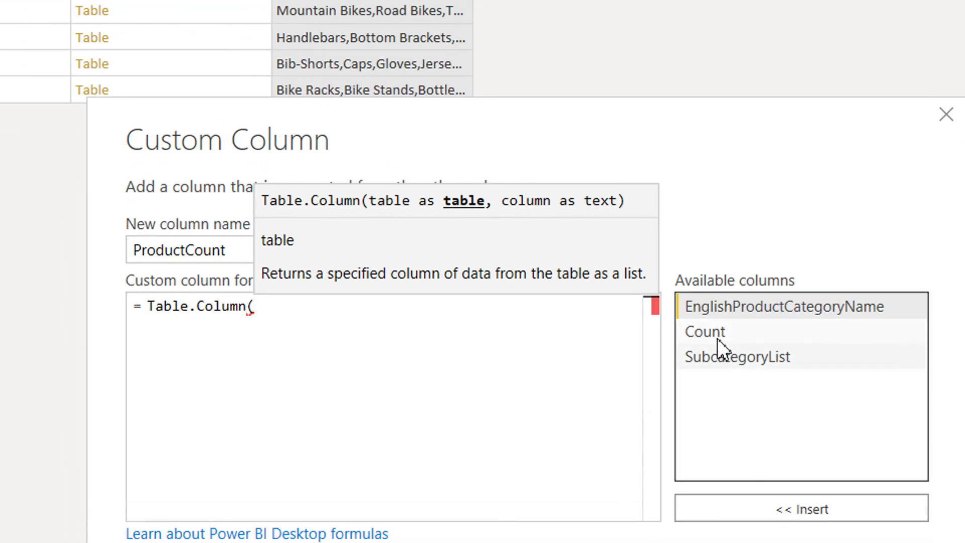
{"action": "double_click", "coordinate": [713, 431]}
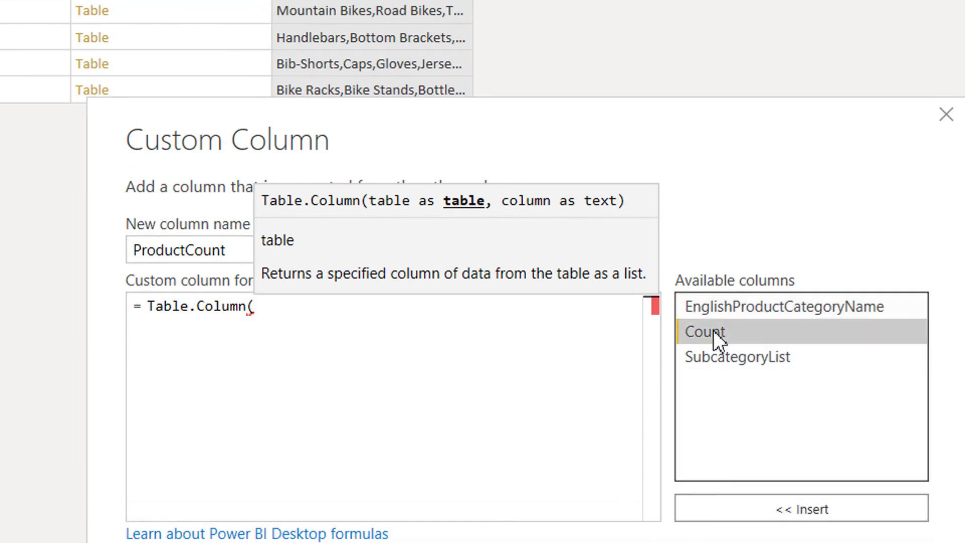
{"action": "type", "text": ", "}
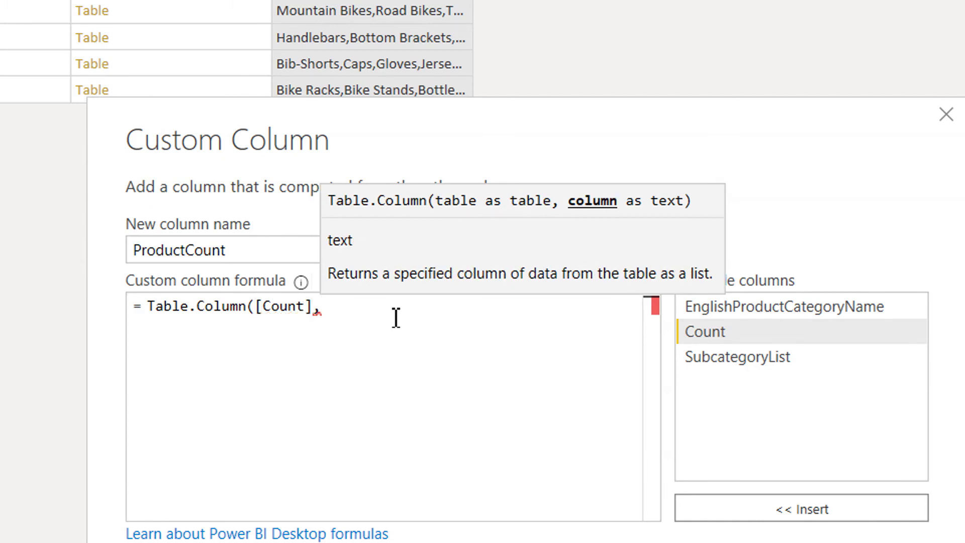
{"action": "type", "text": "\"Custom"}
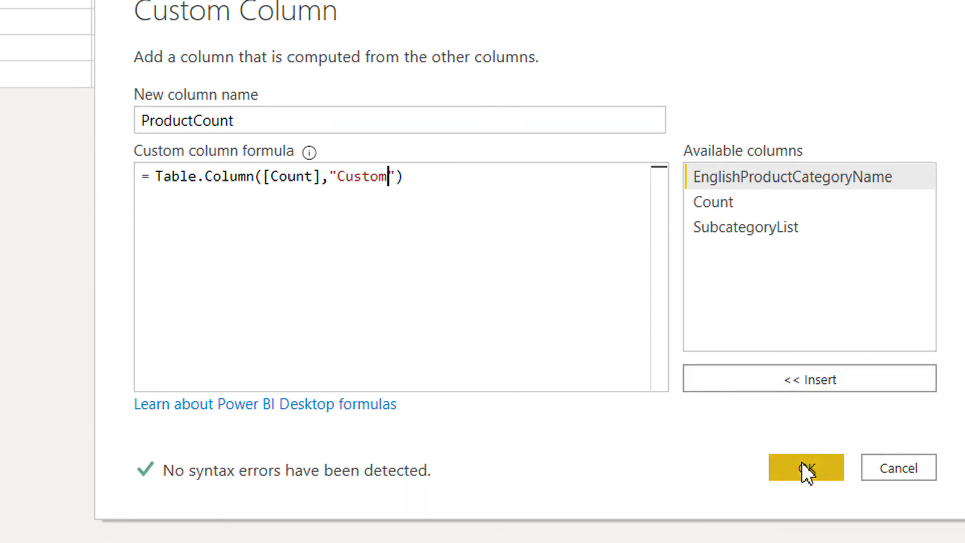
{"action": "left_click", "coordinate": [824, 533]}
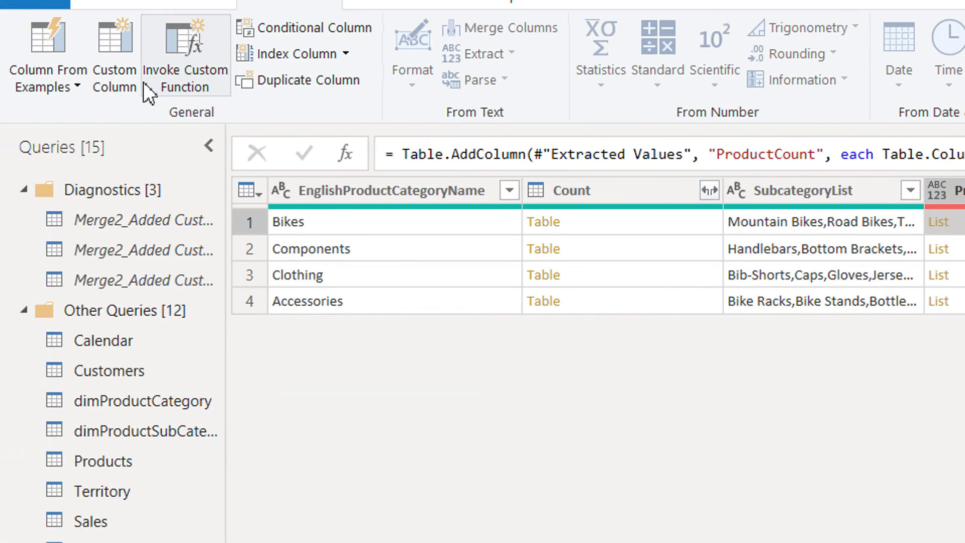
{"action": "left_click", "coordinate": [140, 86]}
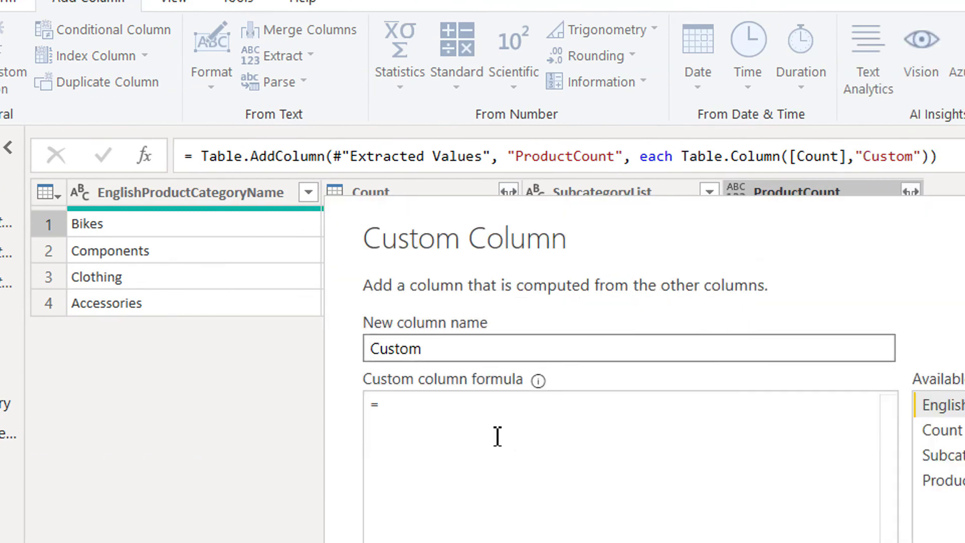
{"action": "left_click", "coordinate": [493, 424]}
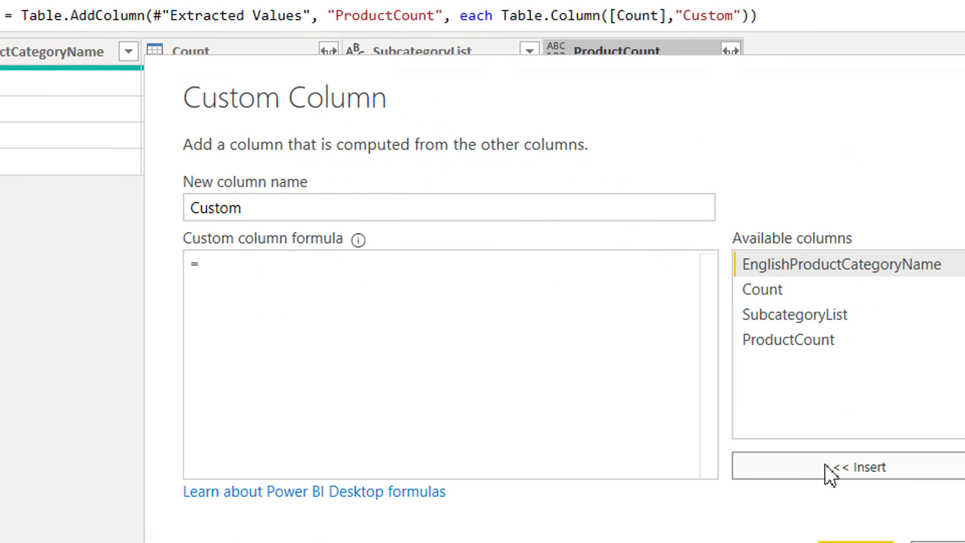
{"action": "left_click", "coordinate": [830, 475]}
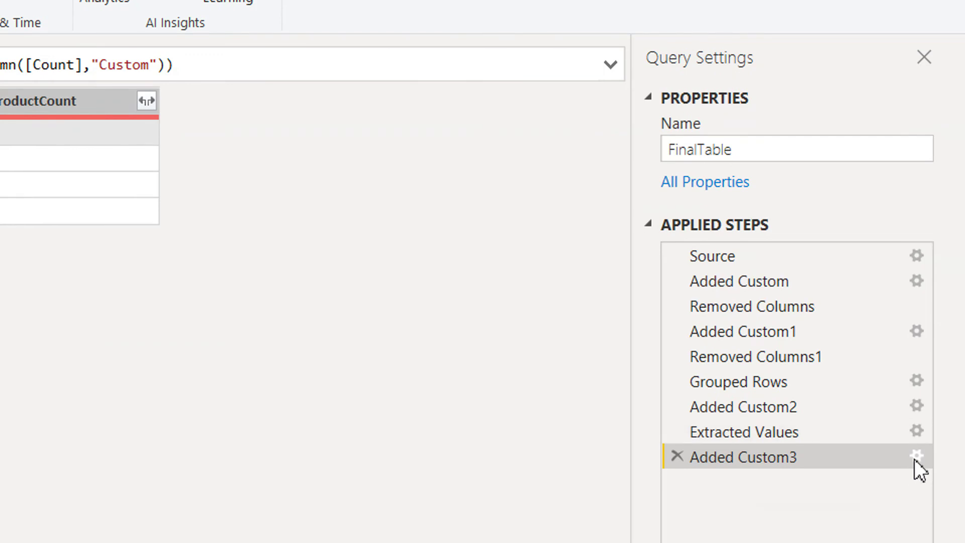
Reopen the ProductCount column's definition and insert List.Sum( directly before Table.Column in its formula
{"action": "left_click", "coordinate": [916, 456]}
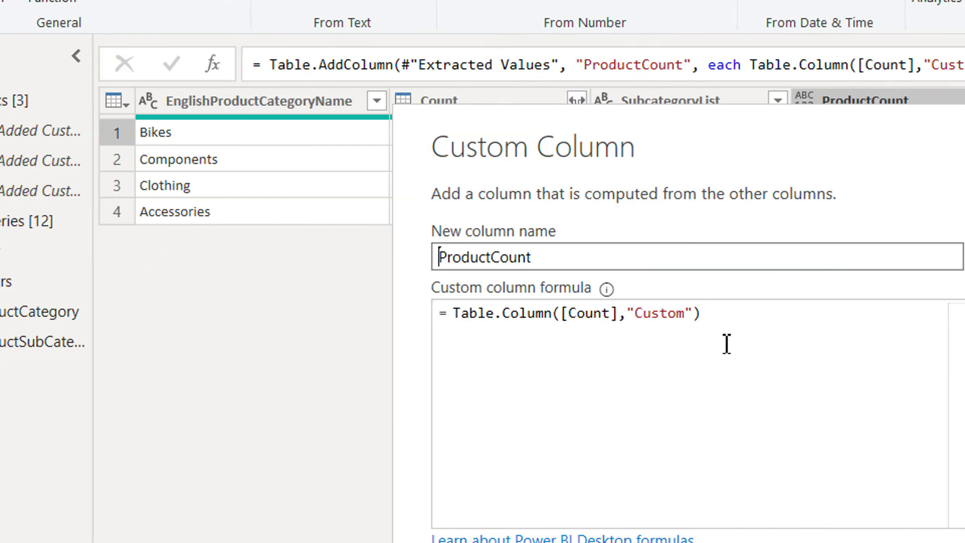
{"action": "left_click_drag", "start_coordinate": [702, 314], "coordinate": [459, 331]}
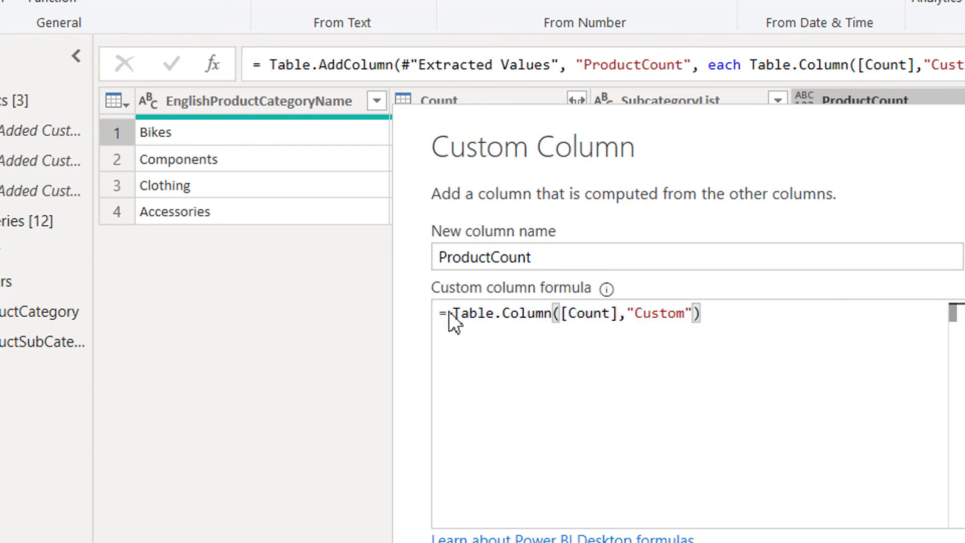
{"action": "left_click", "coordinate": [458, 314]}
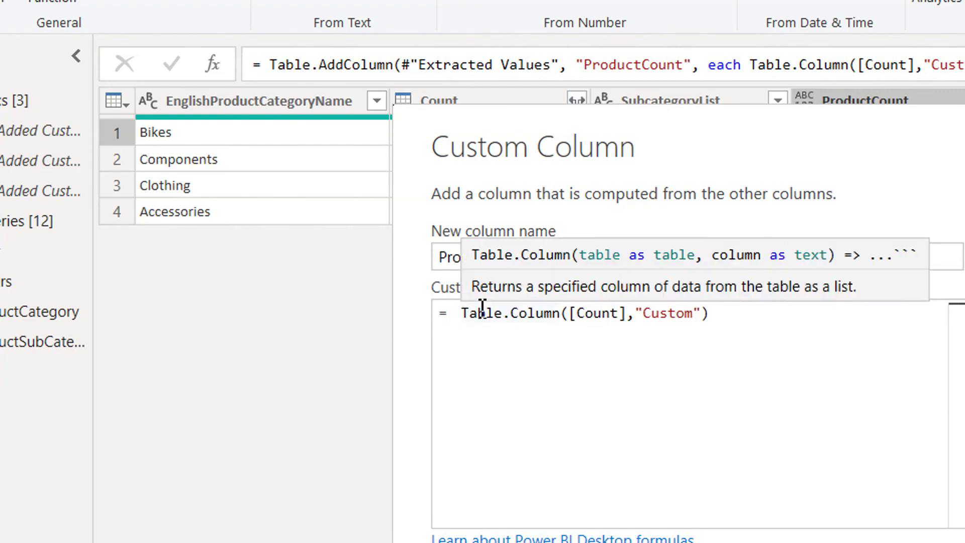
{"action": "type", "text": "sum"}
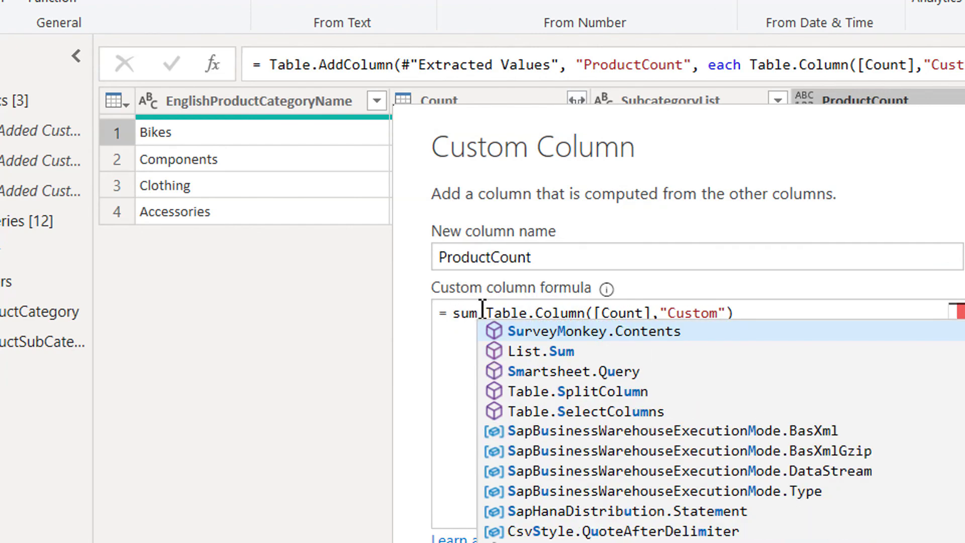
{"action": "key", "text": "Down"}
{"action": "key", "text": "Tab"}
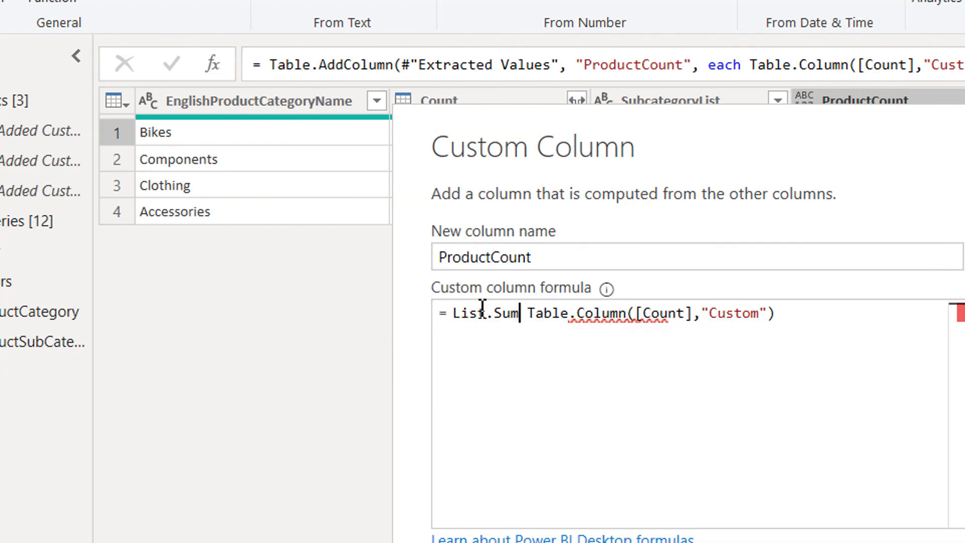
{"action": "key", "text": "BackSpace"}
{"action": "type", "text": "("}
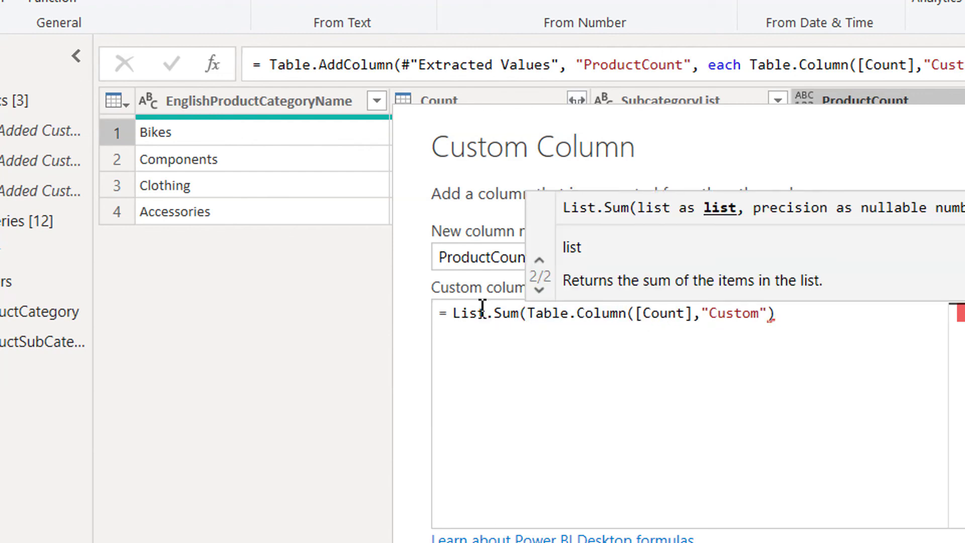
Close the formula as List.Sum(Table.Column([Count],"Custom")) and apply it to the ProductCount column
{"action": "key", "text": "Right"}
{"action": "key", "text": "Right"}
{"action": "key", "text": "Right"}
{"action": "key", "text": "Right"}
{"action": "key", "text": "Right"}
{"action": "key", "text": "Right"}
{"action": "key", "text": "Right"}
{"action": "key", "text": "Right"}
{"action": "key", "text": "Right"}
{"action": "key", "text": "Right"}
{"action": "key", "text": "Right"}
{"action": "key", "text": "Right"}
{"action": "key", "text": "Right"}
{"action": "key", "text": "Right"}
{"action": "key", "text": "Right"}
{"action": "key", "text": "Right"}
{"action": "key", "text": "Right"}
{"action": "key", "text": "Right"}
{"action": "key", "text": "Right"}
{"action": "key", "text": "Right"}
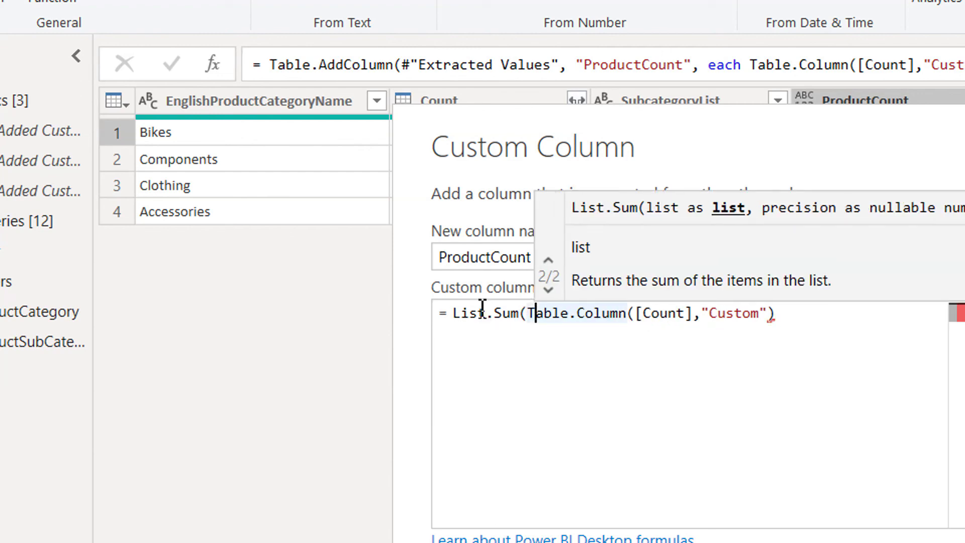
{"action": "key", "text": "Right"}
{"action": "type", "text": ")"}
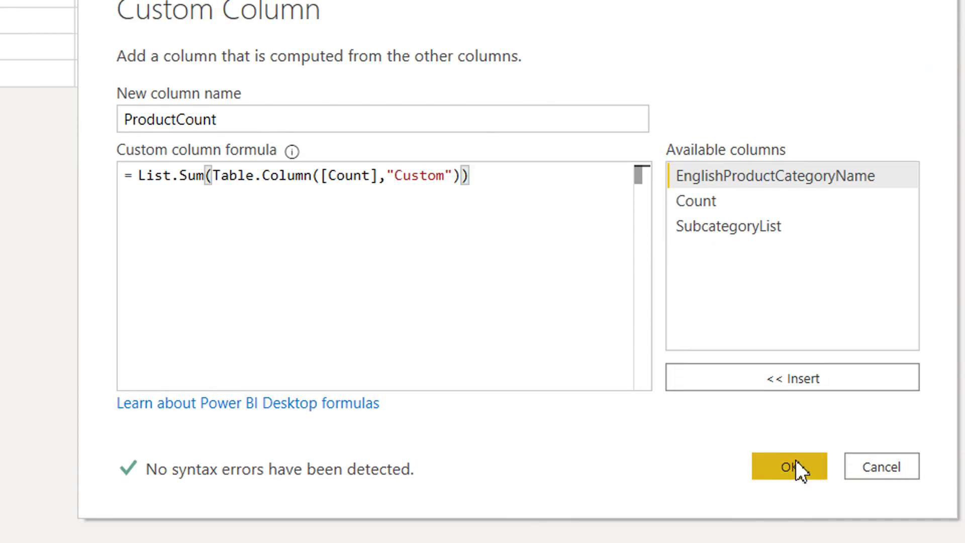
{"action": "left_click", "coordinate": [795, 459]}
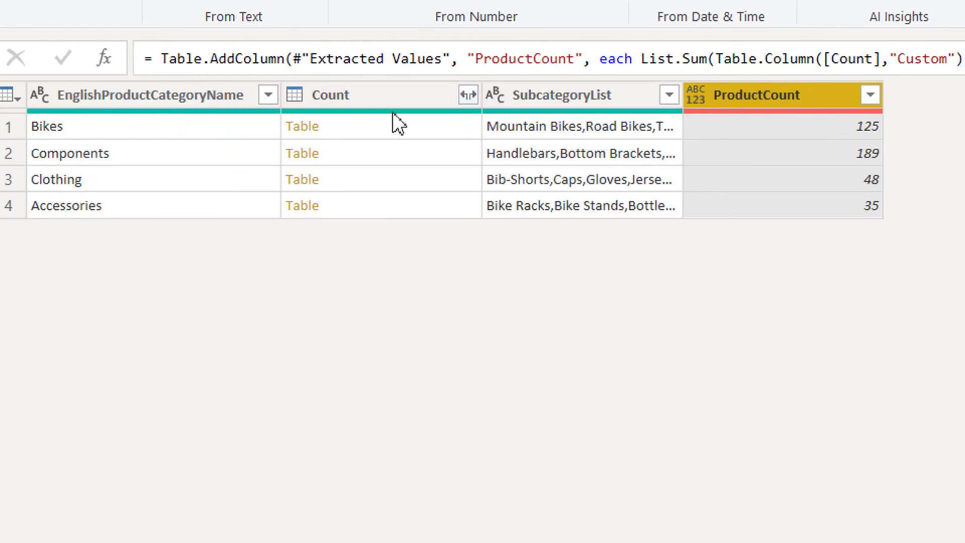
Remove the nested Count column and compare the finished table with the reference snip in Snipping Tool
{"action": "right_click", "coordinate": [381, 98]}
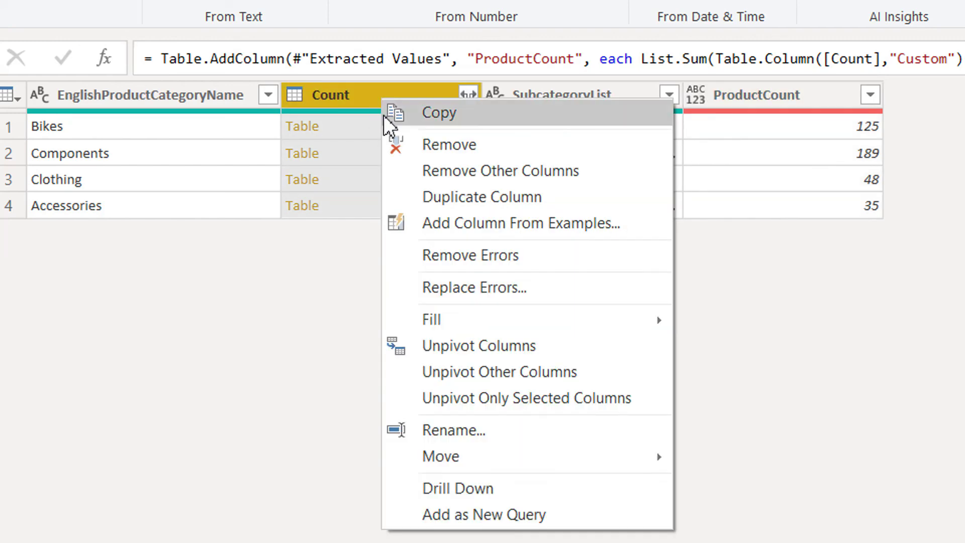
{"action": "left_click", "coordinate": [469, 152]}
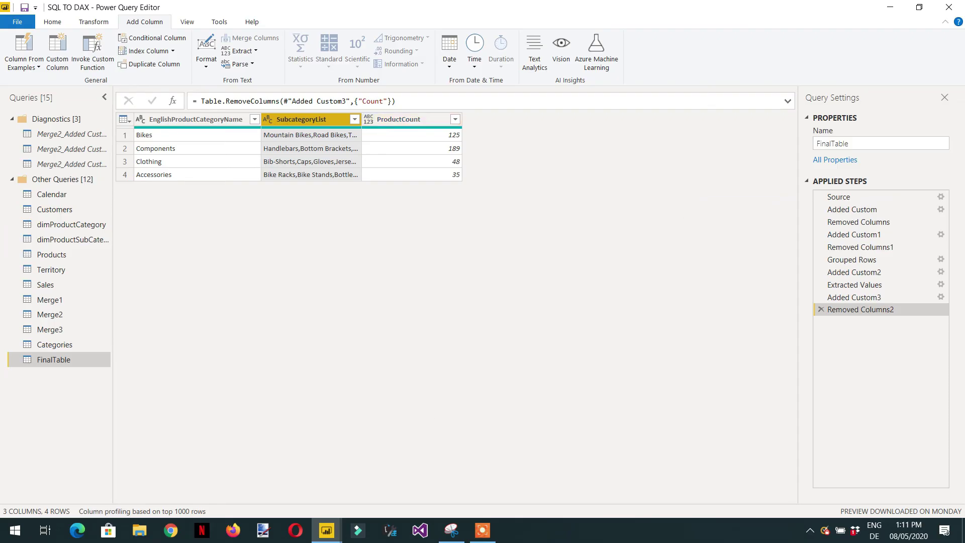
{"action": "left_click", "coordinate": [450, 530]}
{"action": "left_click_drag", "start_coordinate": [333, 216], "coordinate": [312, 208]}
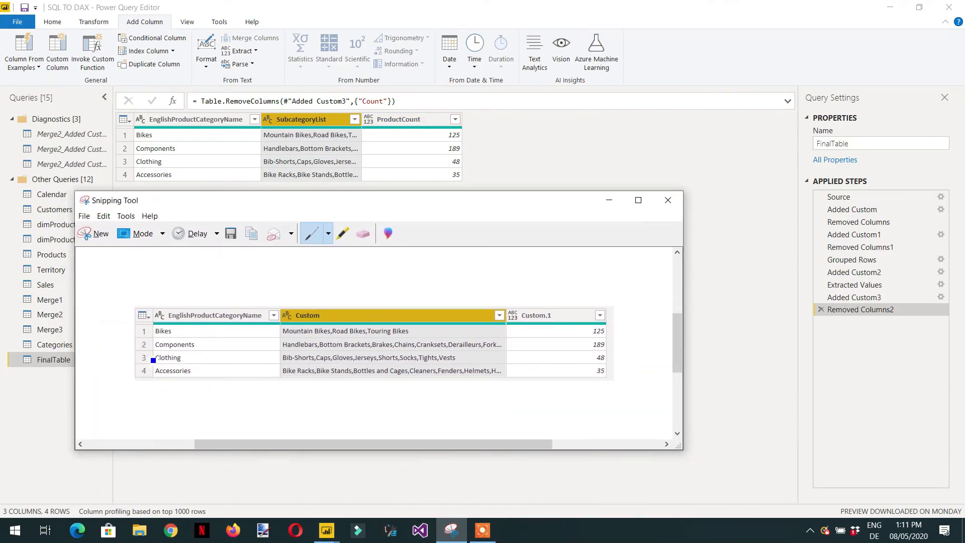